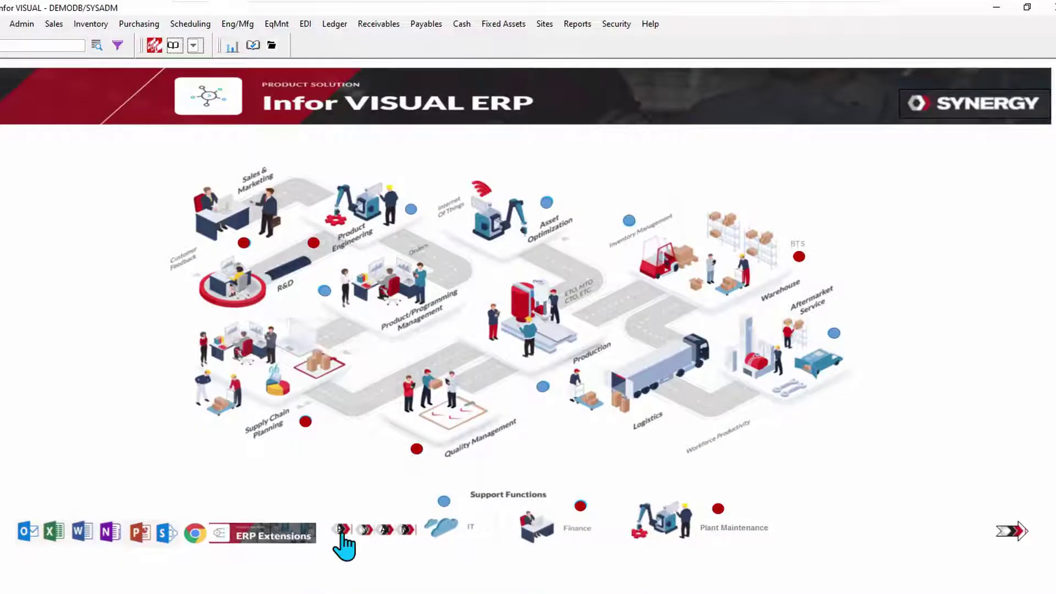
Step: View the Personalizing VISUAL overview, then change the home screen to Process Flow
{"action": "left_click", "coordinate": [341, 531]}
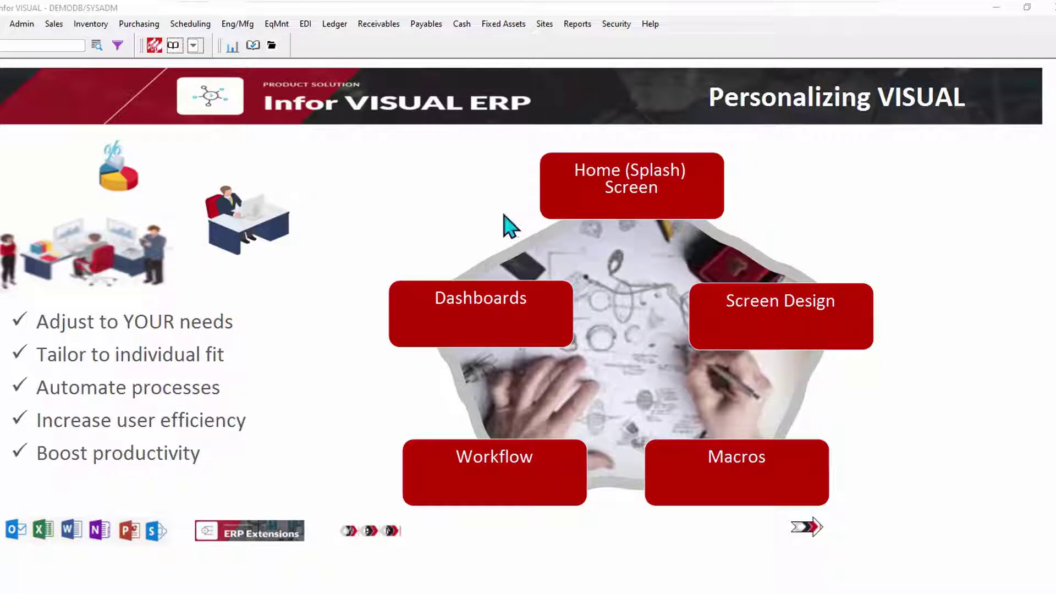
{"action": "left_click", "coordinate": [193, 45]}
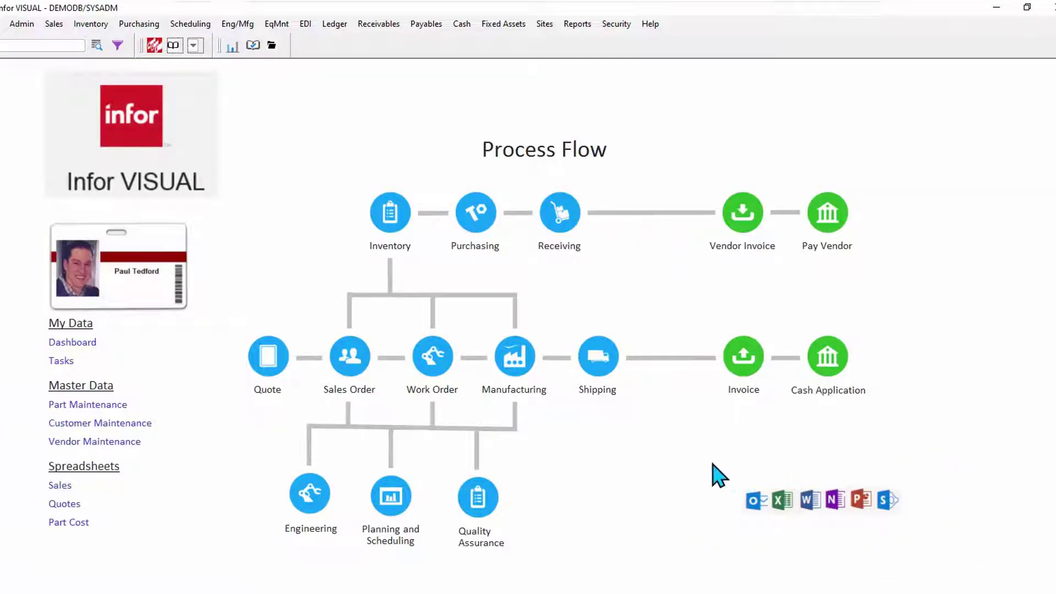
Step: From the Synergy home page, open Supply Chain Planning to show its dashboard charts
{"action": "left_click", "coordinate": [154, 46]}
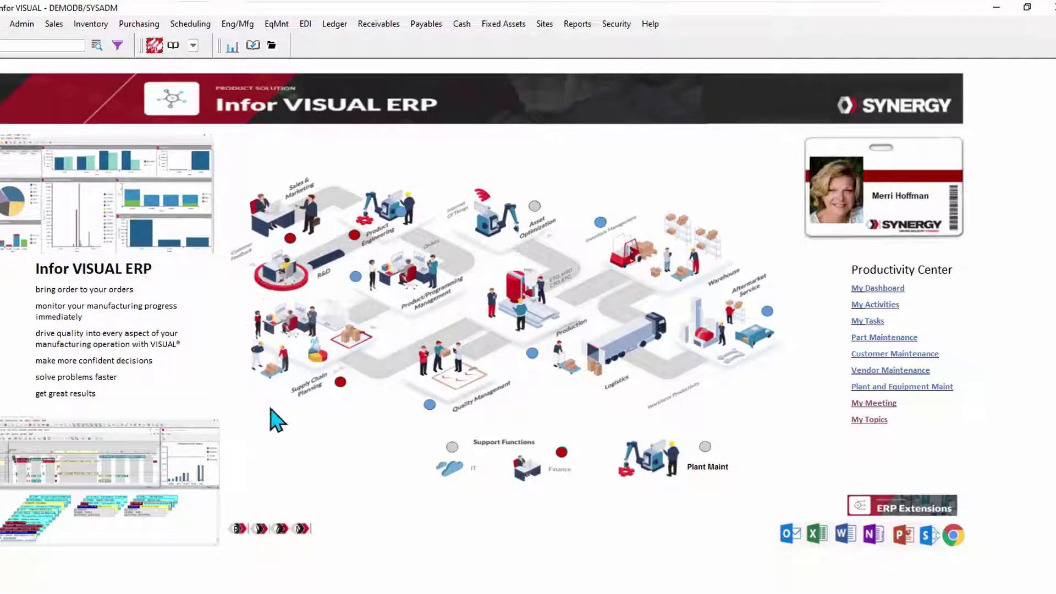
{"action": "left_click", "coordinate": [341, 385]}
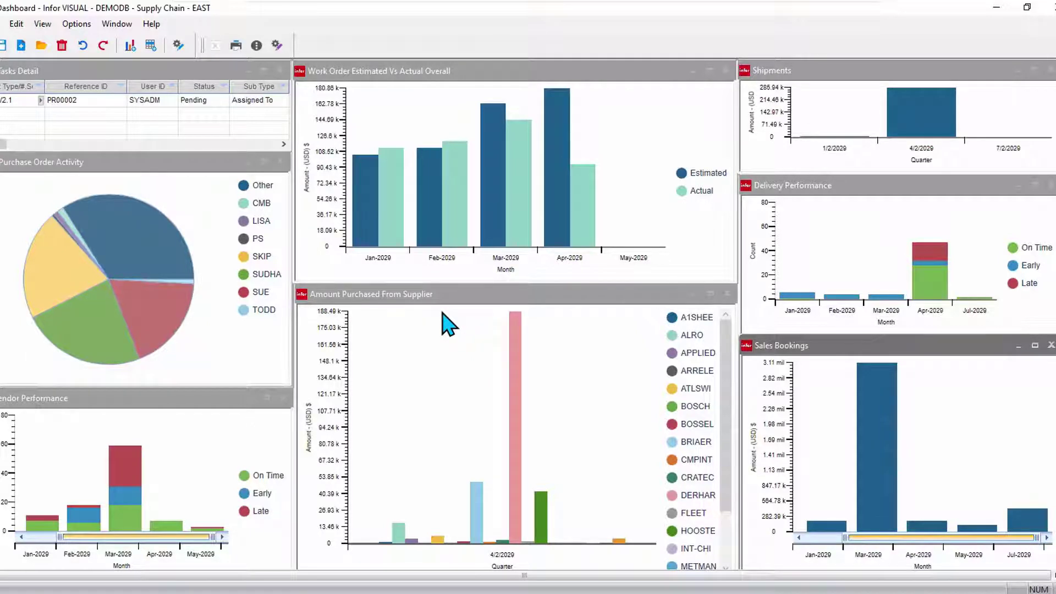
{"action": "left_click", "coordinate": [130, 46]}
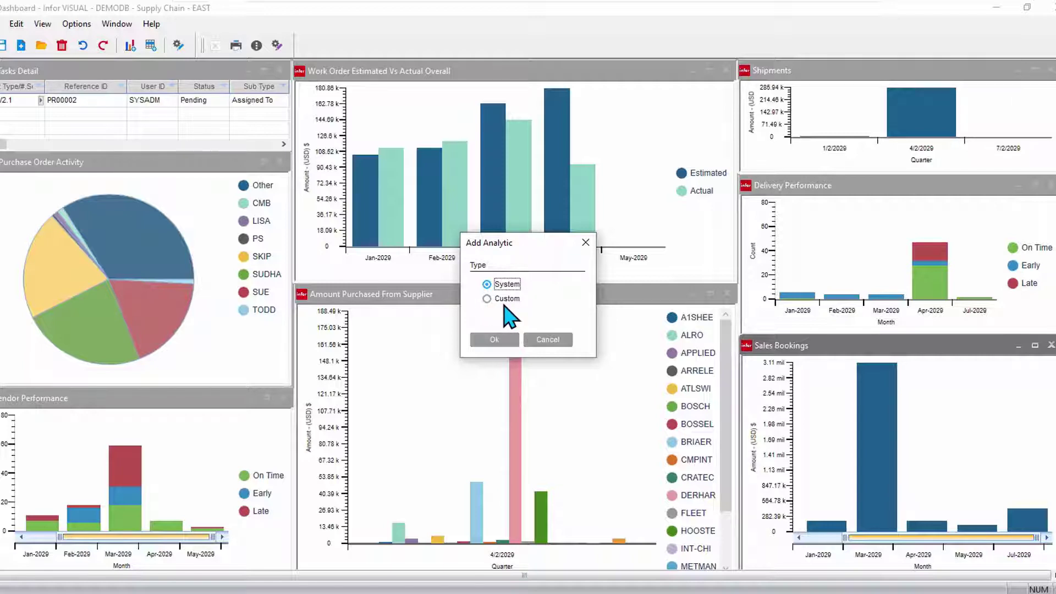
{"action": "left_click", "coordinate": [559, 342]}
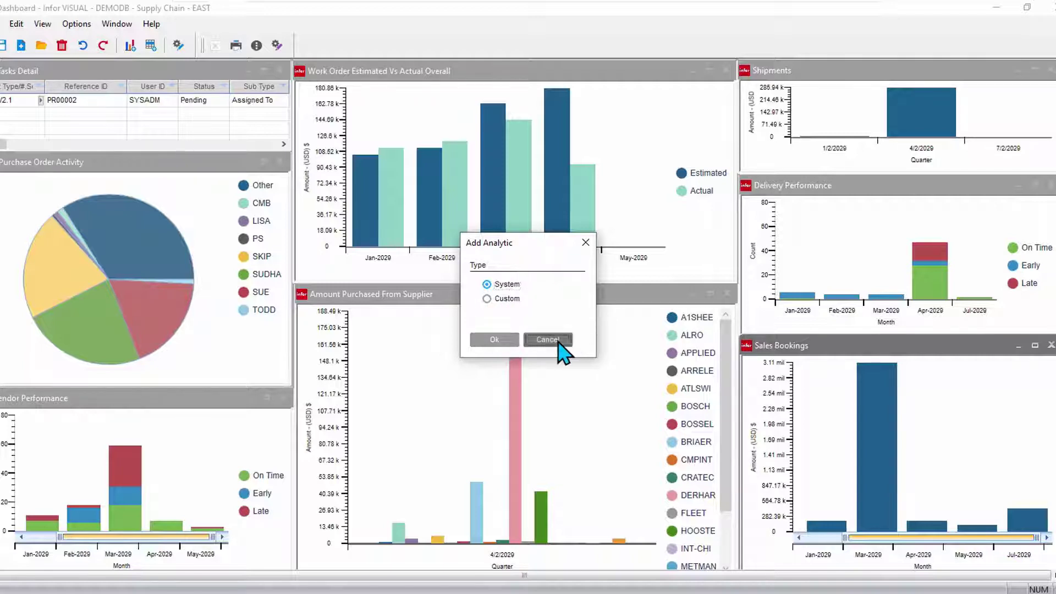
{"action": "left_click", "coordinate": [33, 102]}
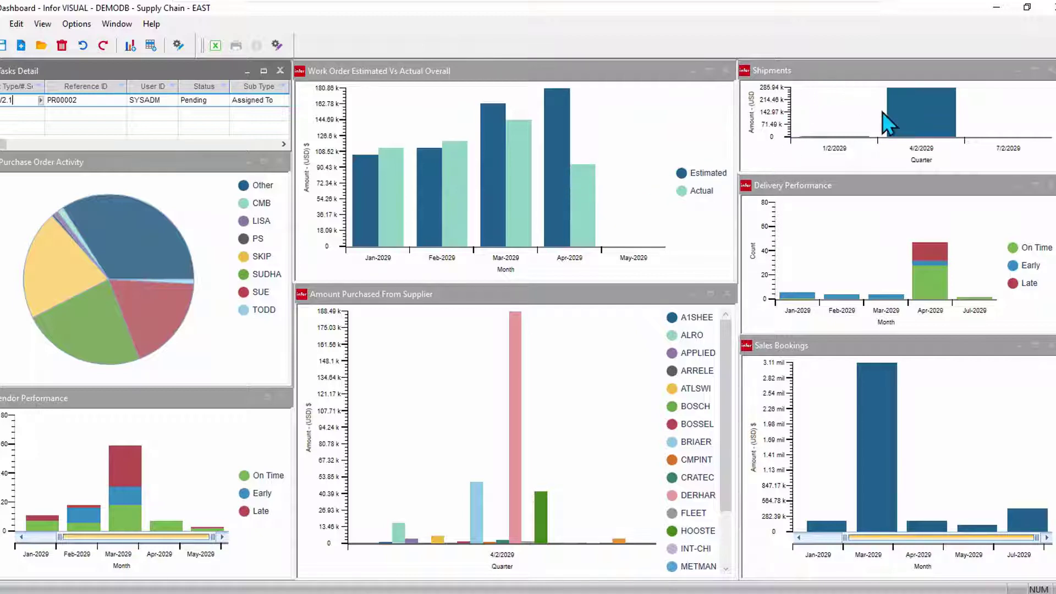
{"action": "left_click", "coordinate": [880, 346]}
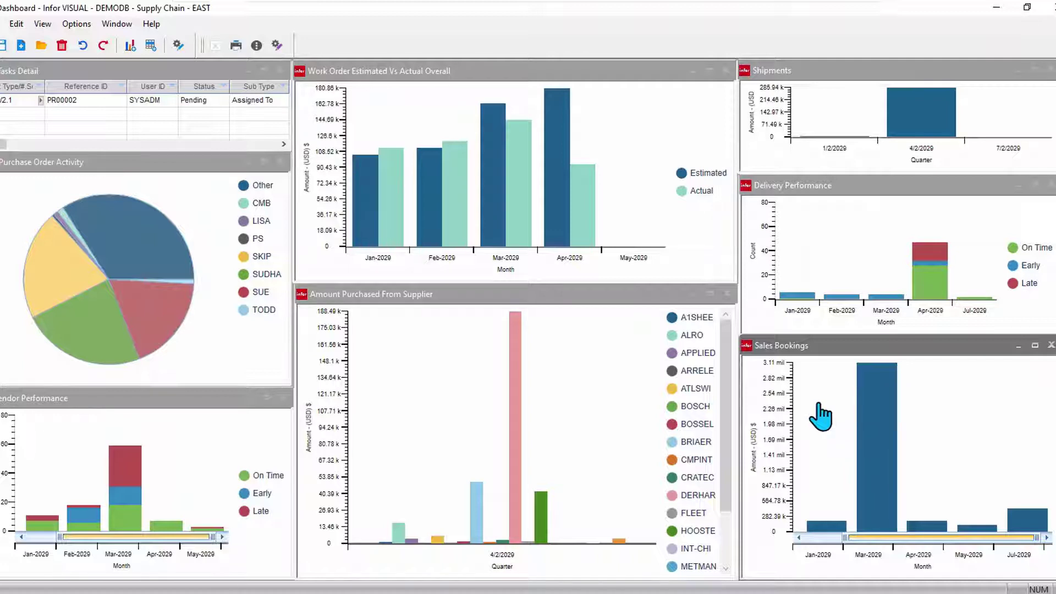
Step: Group the Sales Bookings chart by Quarter and filter it to one sales rep
{"action": "right_click", "coordinate": [817, 395]}
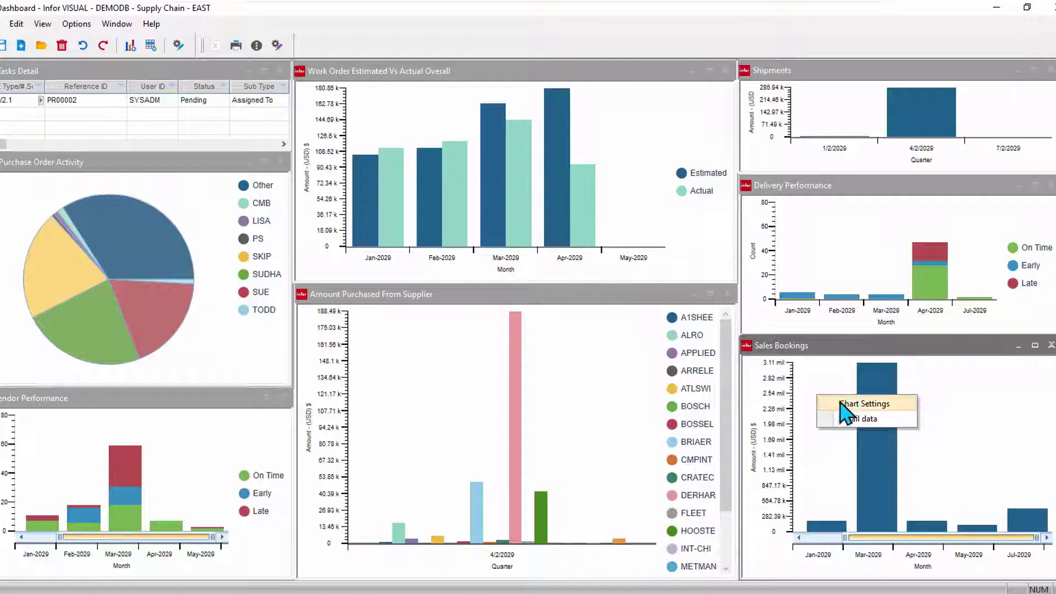
{"action": "left_click", "coordinate": [869, 405]}
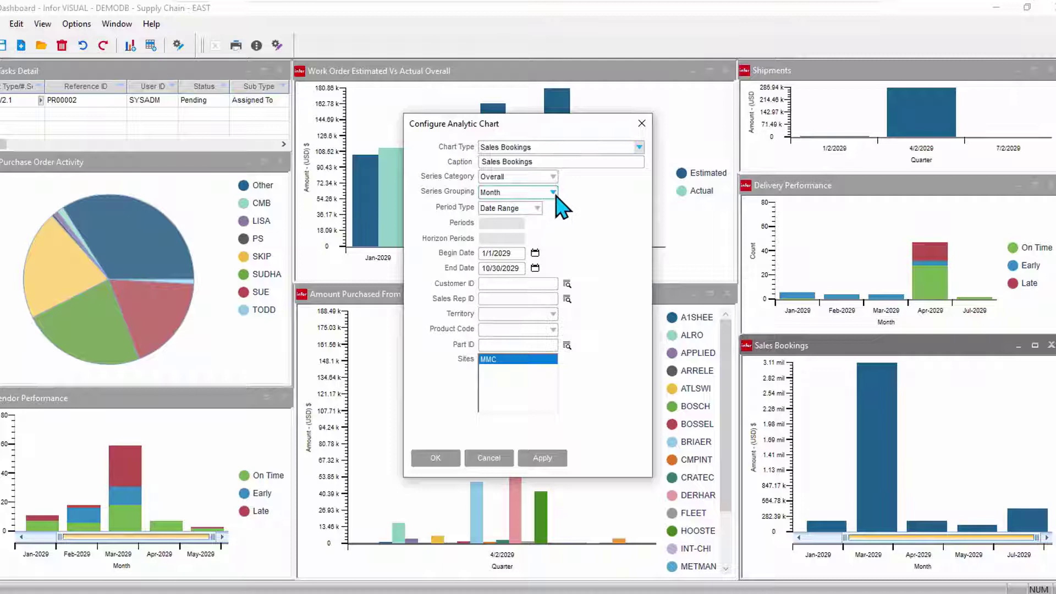
{"action": "left_click", "coordinate": [553, 193]}
{"action": "left_click", "coordinate": [497, 236]}
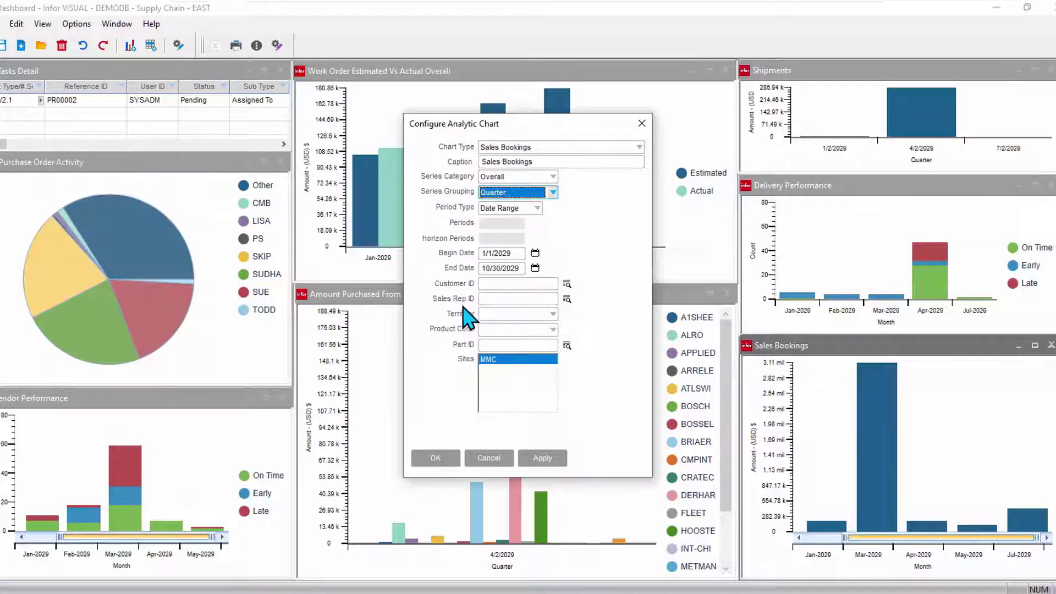
{"action": "left_click", "coordinate": [567, 298]}
{"action": "double_click", "coordinate": [371, 242]}
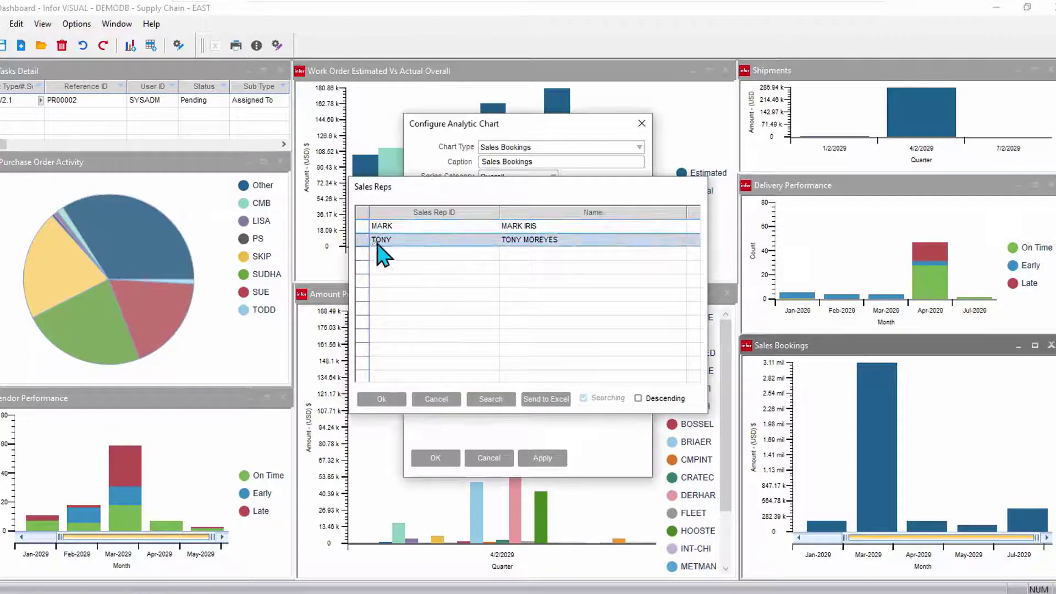
{"action": "left_click", "coordinate": [531, 459]}
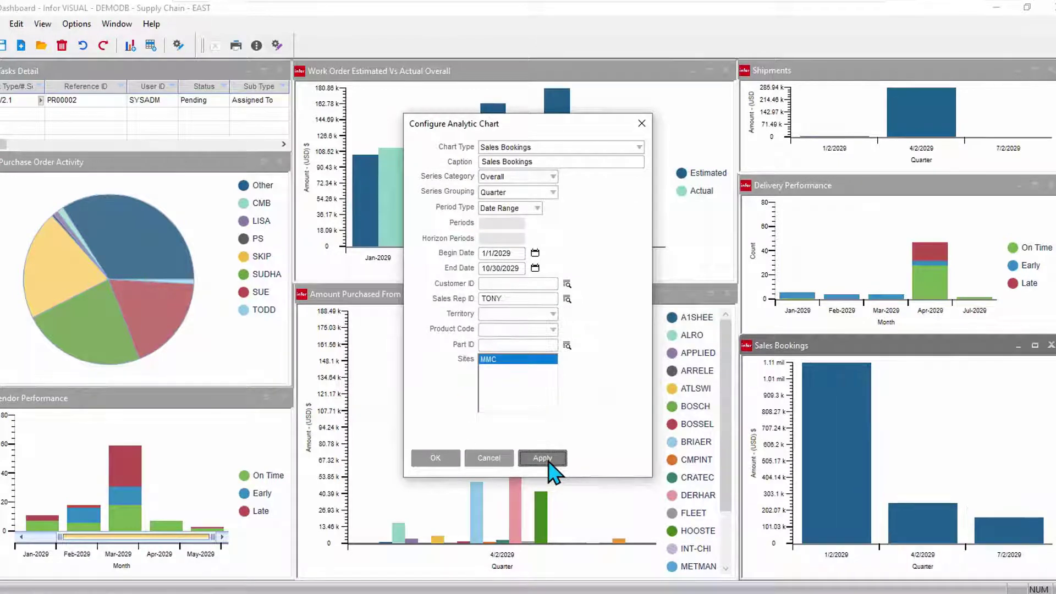
{"action": "left_click", "coordinate": [641, 123]}
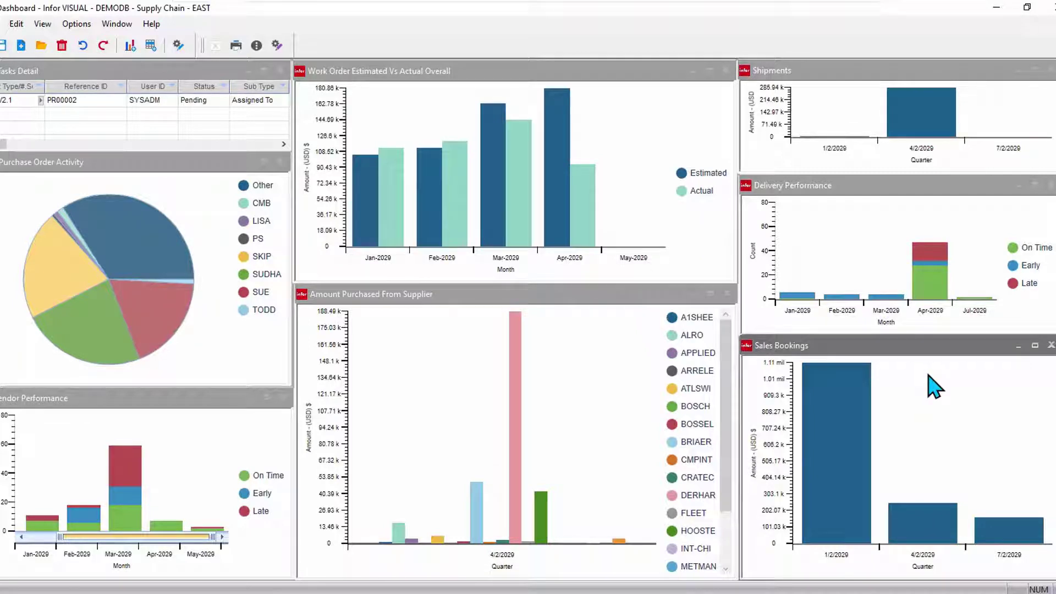
Step: Drill into 1/2/2029 bookings, sort by Amount Order descending, and open the ABLE MANUFACTURING order
{"action": "double_click", "coordinate": [836, 459]}
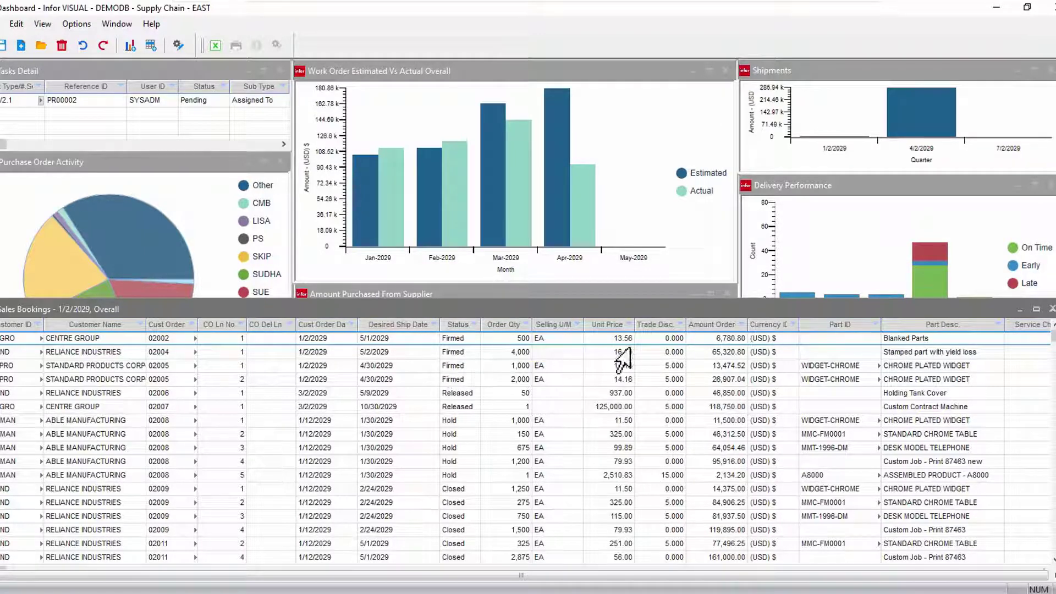
{"action": "left_click_drag", "start_coordinate": [715, 328], "coordinate": [211, 340]}
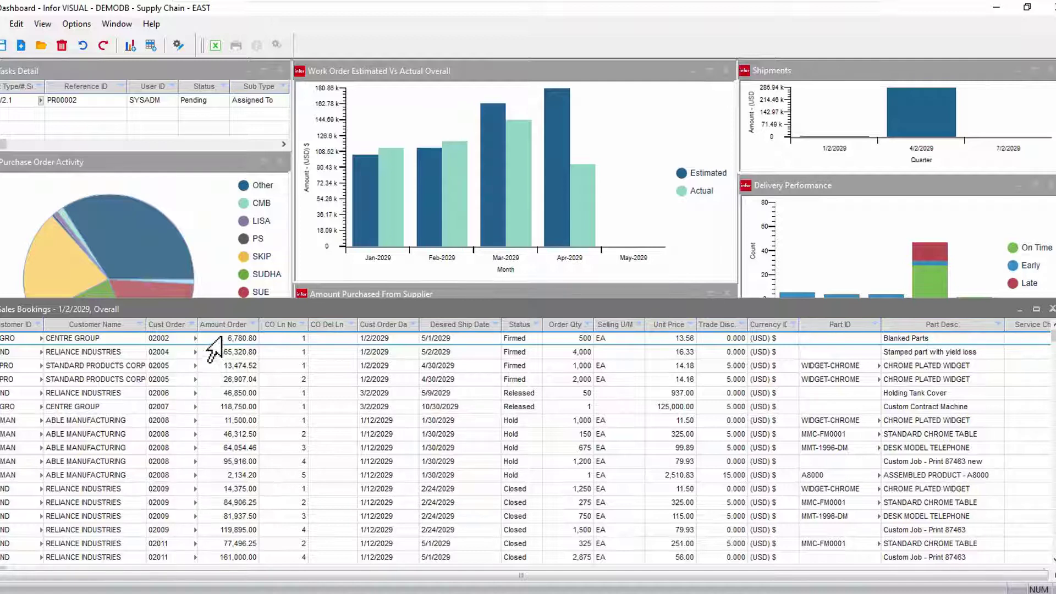
{"action": "left_click", "coordinate": [251, 325]}
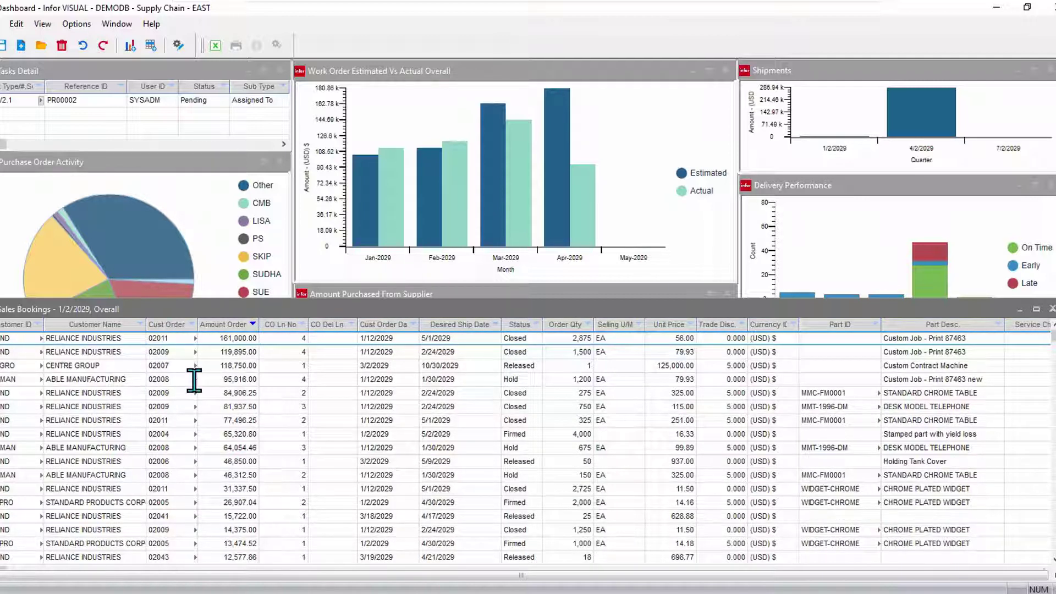
{"action": "double_click", "coordinate": [194, 379]}
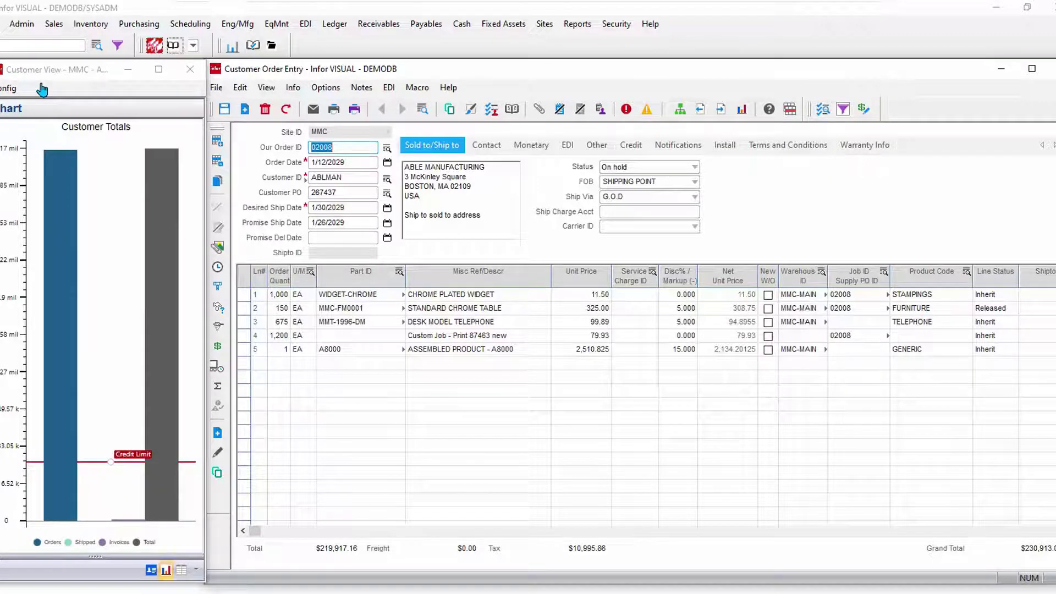
{"action": "left_click", "coordinate": [267, 87]}
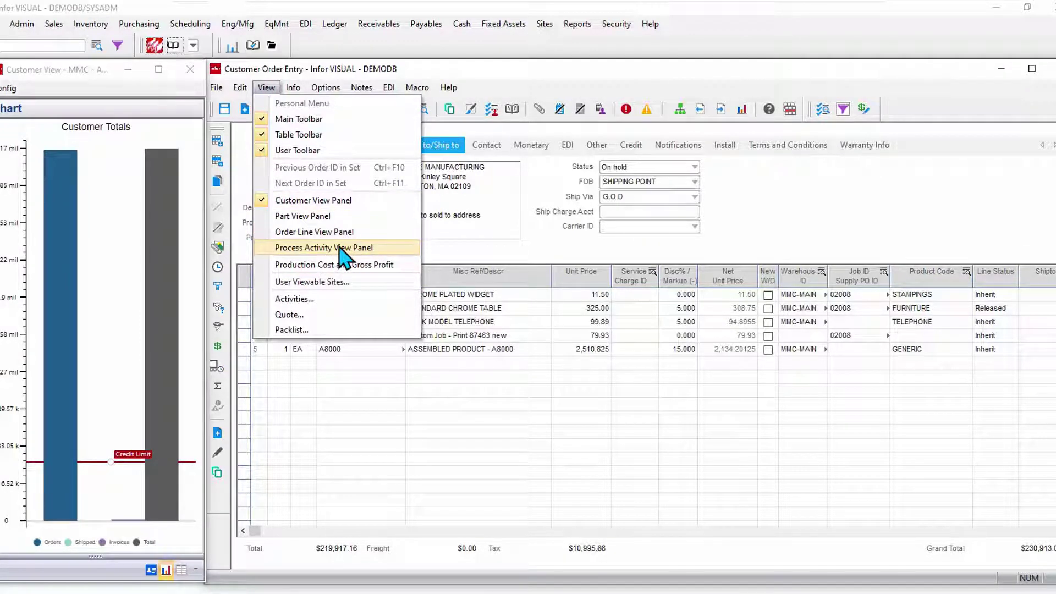
{"action": "left_click", "coordinate": [8, 88]}
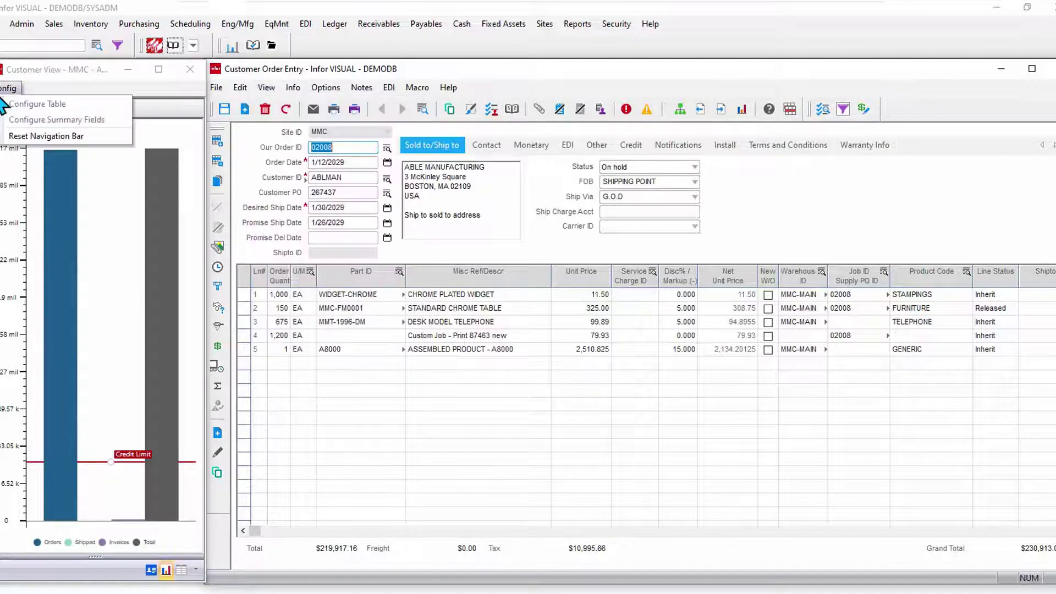
{"action": "left_click", "coordinate": [61, 297]}
{"action": "left_click", "coordinate": [61, 297]}
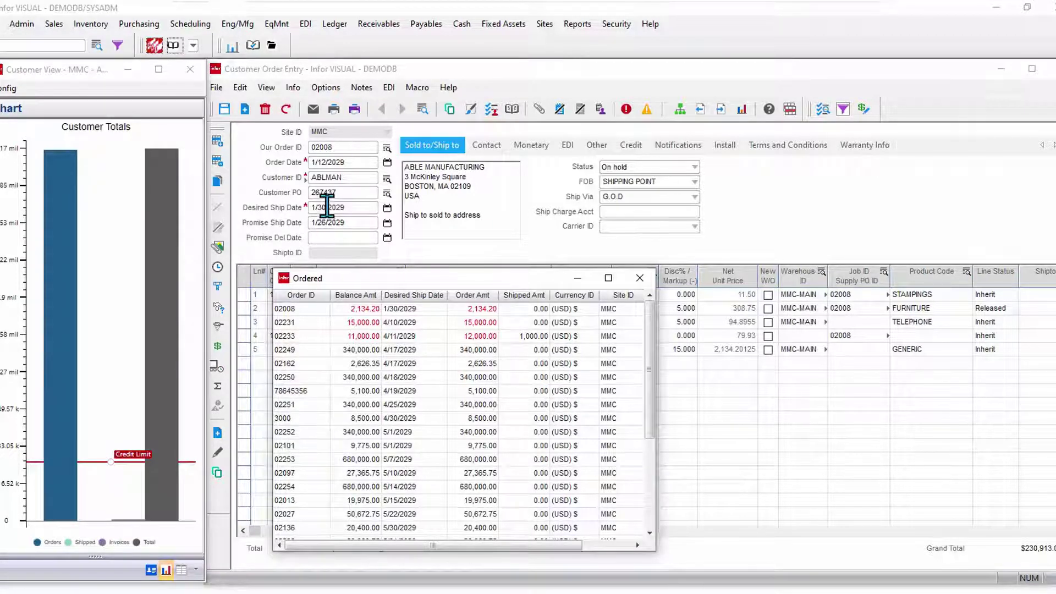
{"action": "left_click", "coordinate": [640, 278]}
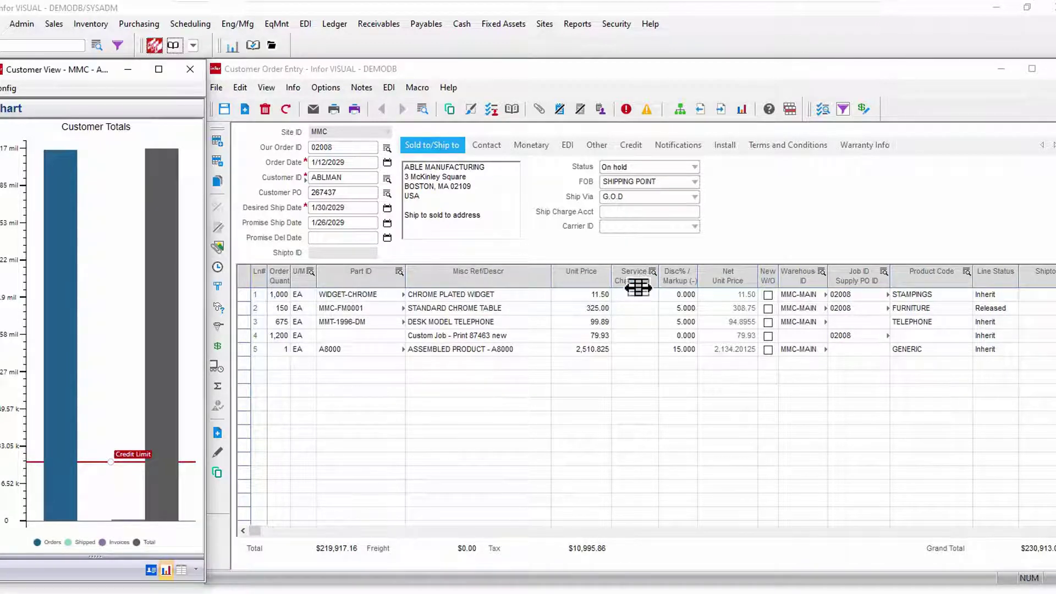
Step: Place Service Charge ID after New W/O and retitle the Part ID column 'Item #'
{"action": "left_click_drag", "start_coordinate": [637, 276], "coordinate": [763, 286]}
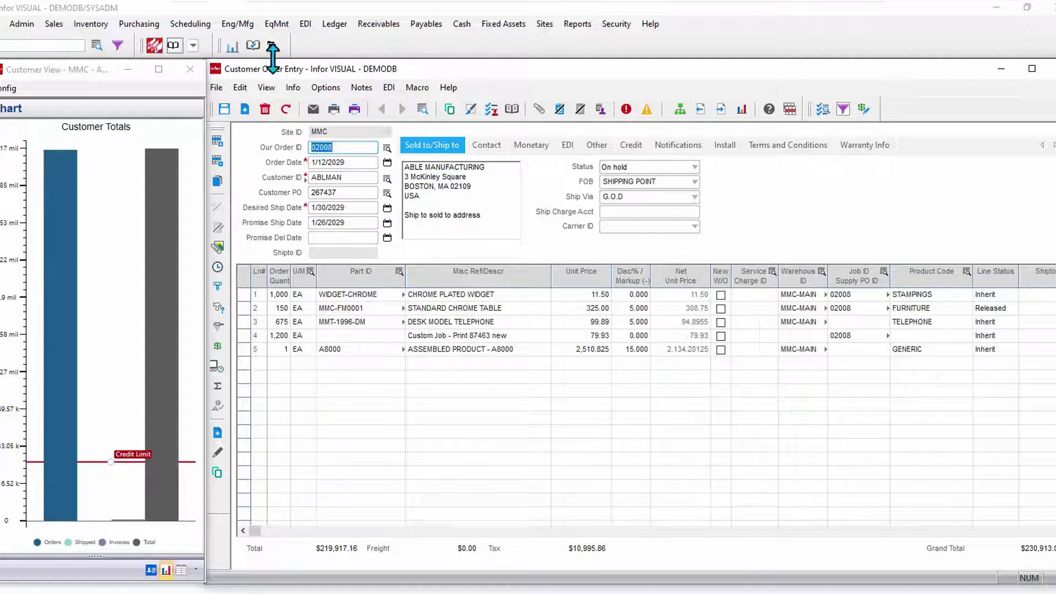
{"action": "left_click", "coordinate": [326, 87]}
{"action": "left_click", "coordinate": [339, 118]}
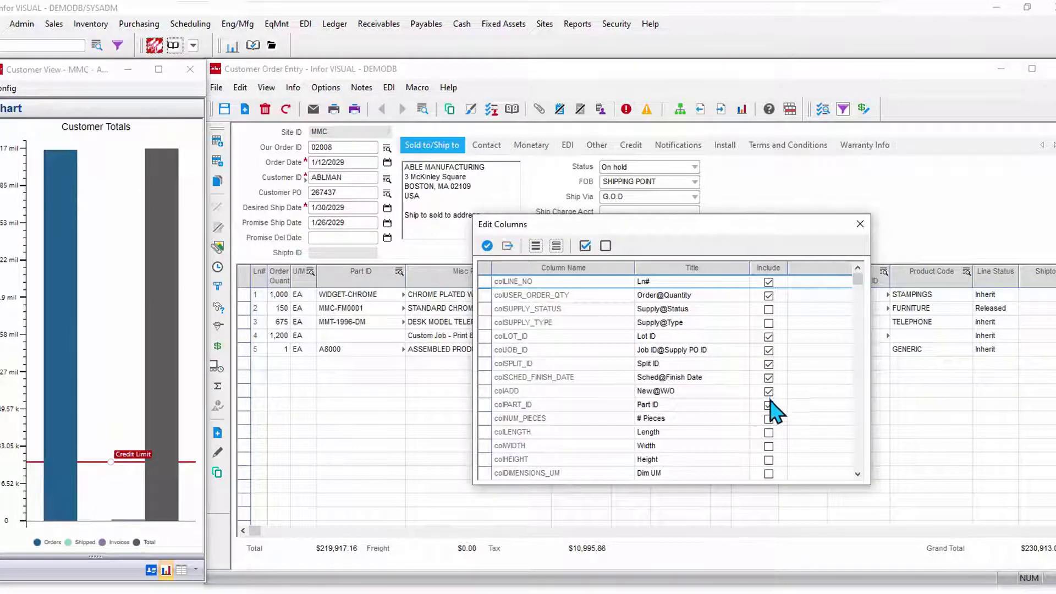
{"action": "left_click", "coordinate": [700, 404]}
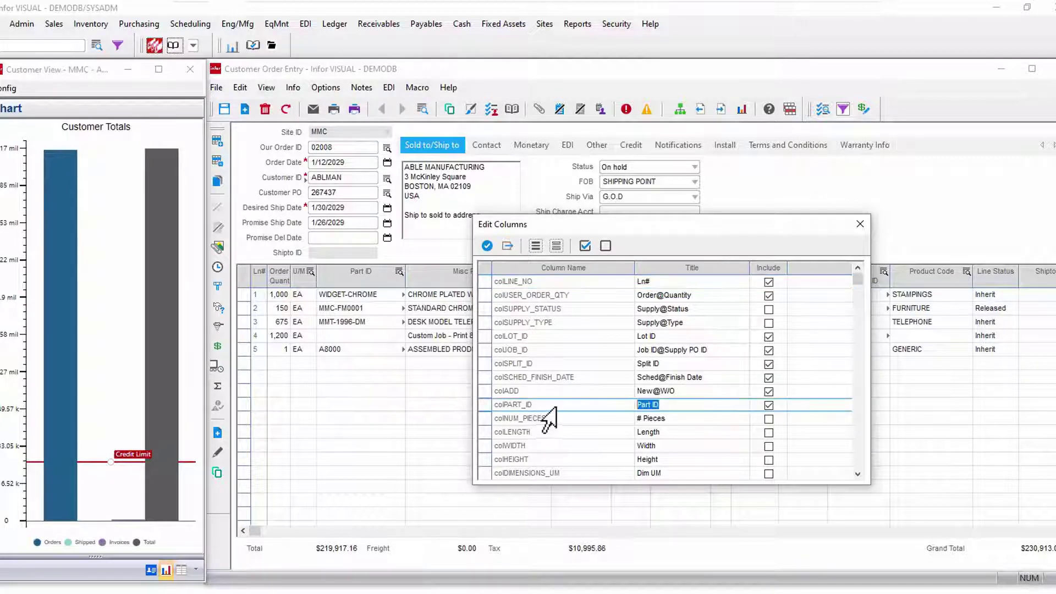
{"action": "type", "text": "Item #"}
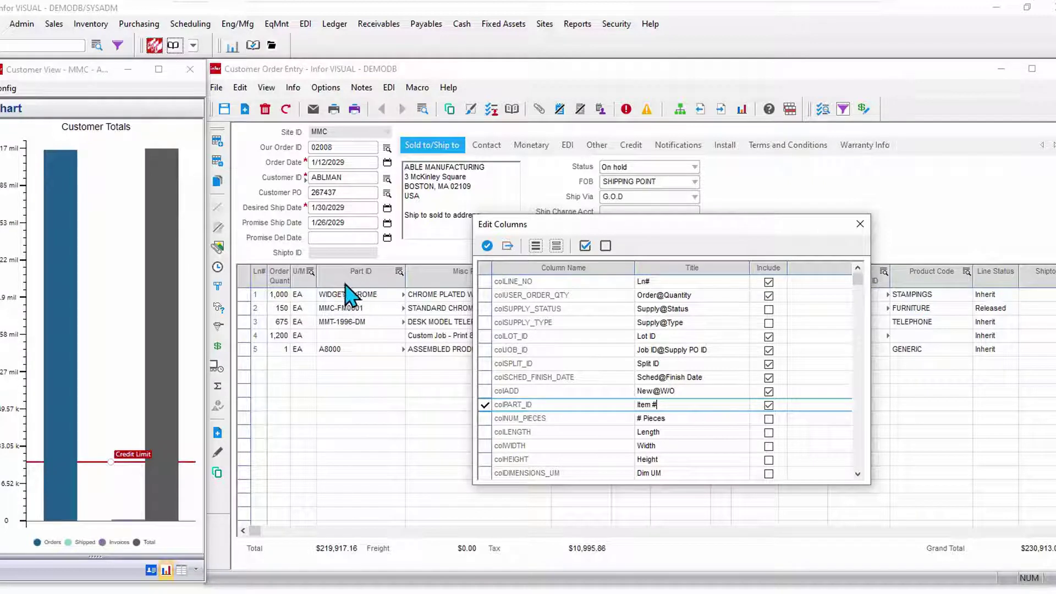
{"action": "left_click", "coordinate": [487, 246]}
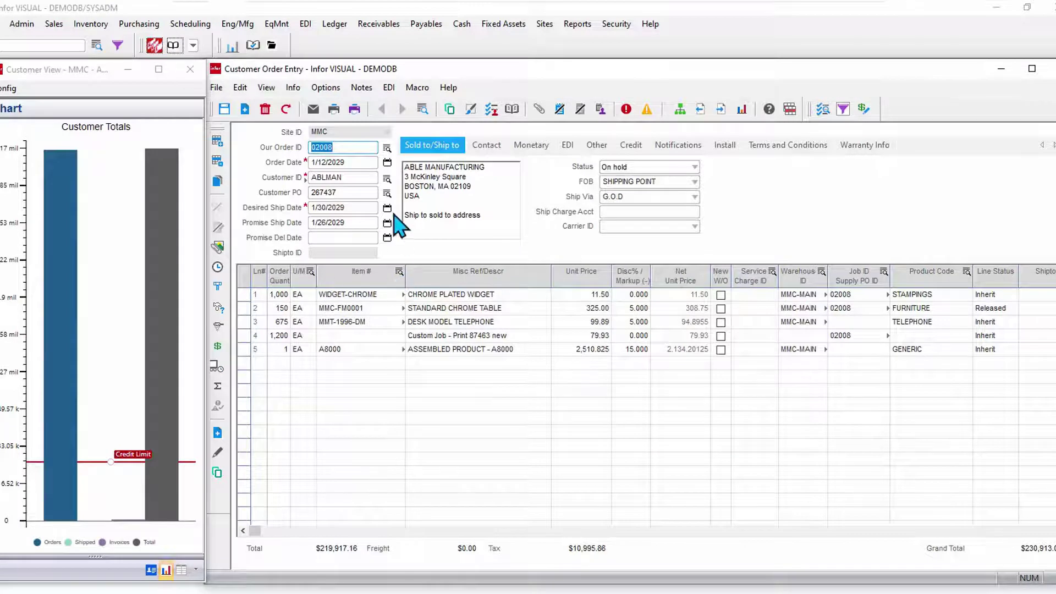
{"action": "left_click", "coordinate": [387, 148]}
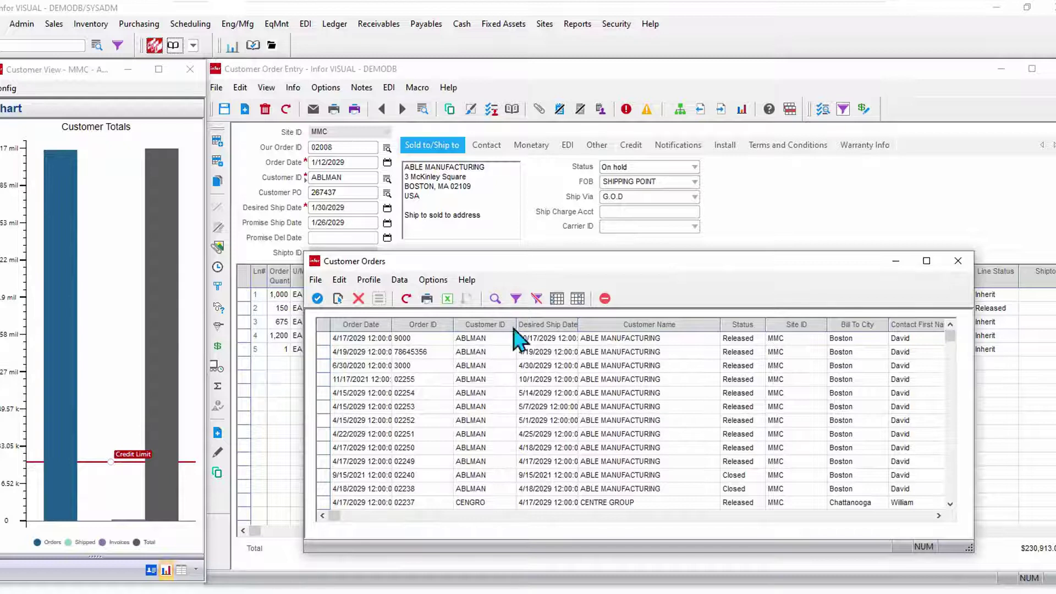
Step: Add Cash Percent Var and Bill To Zipcode columns and remove Bill To City
{"action": "left_click", "coordinate": [400, 280]}
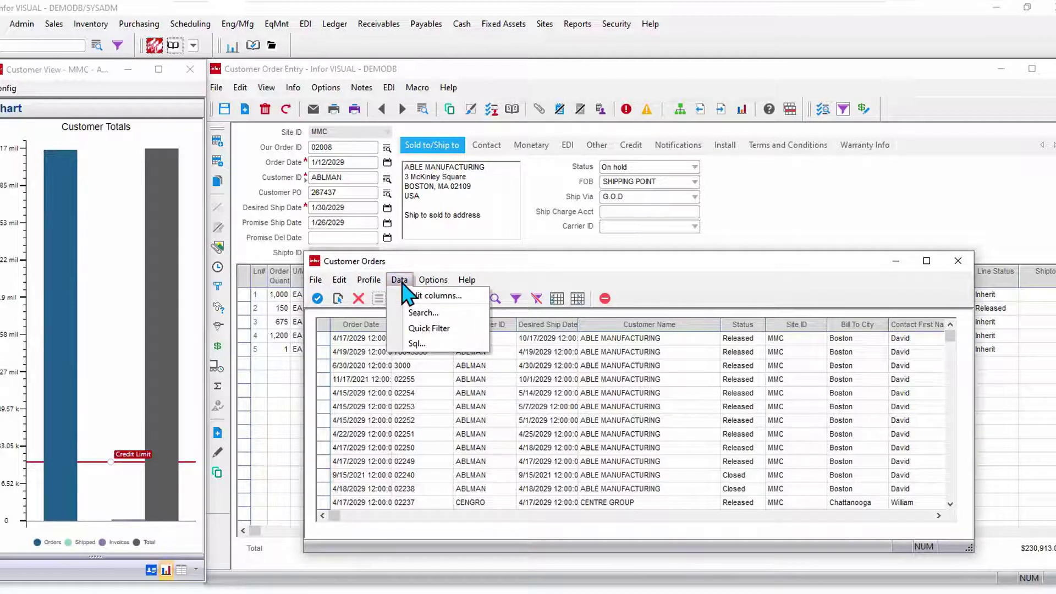
{"action": "left_click", "coordinate": [435, 295]}
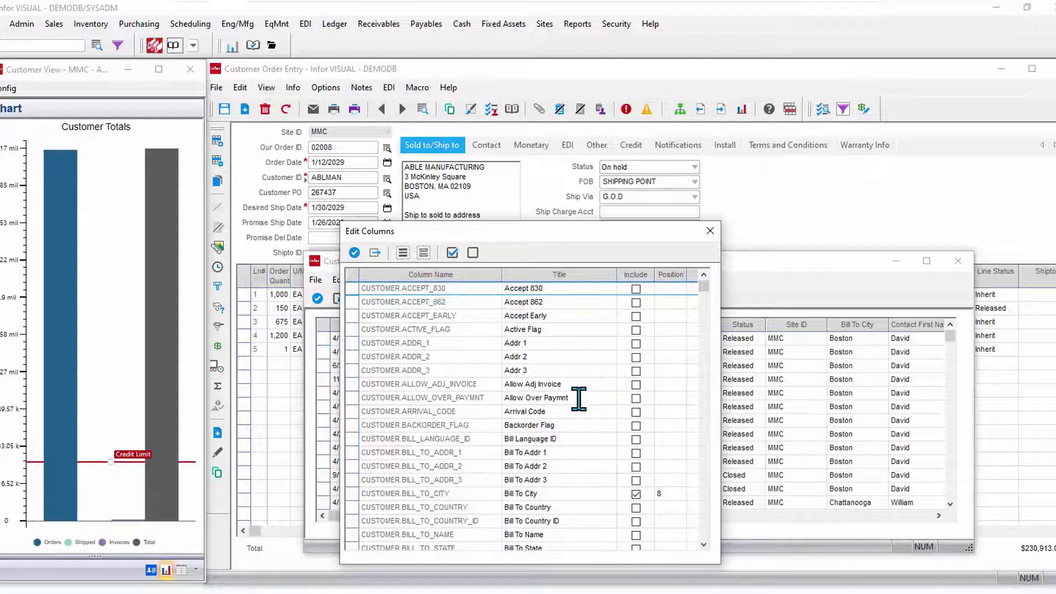
{"action": "scroll", "coordinate": [577, 399], "scroll_direction": "down", "scroll_amount": 4}
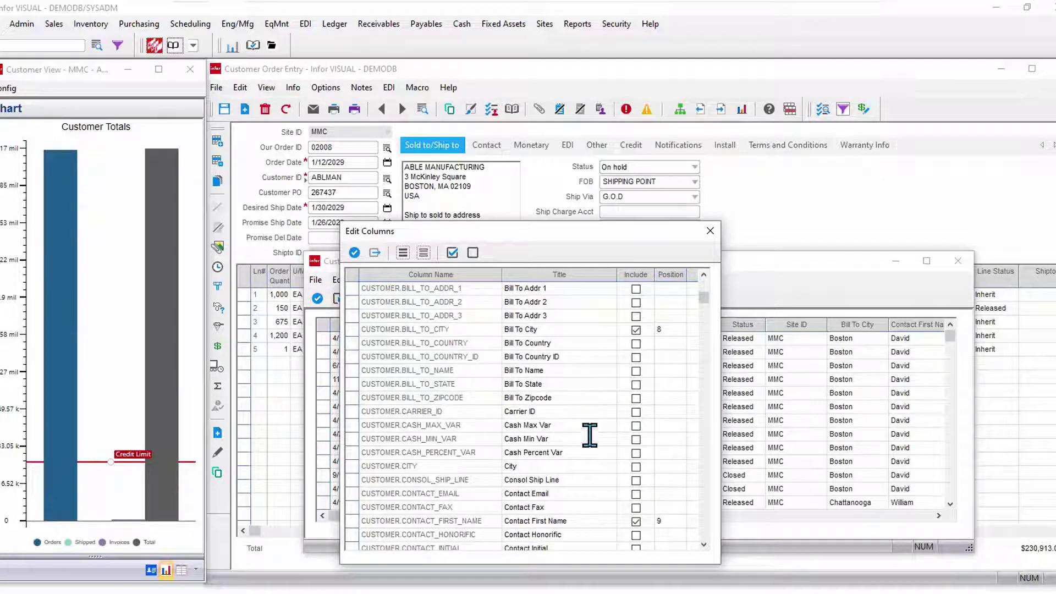
{"action": "left_click", "coordinate": [636, 453]}
{"action": "left_click", "coordinate": [635, 398]}
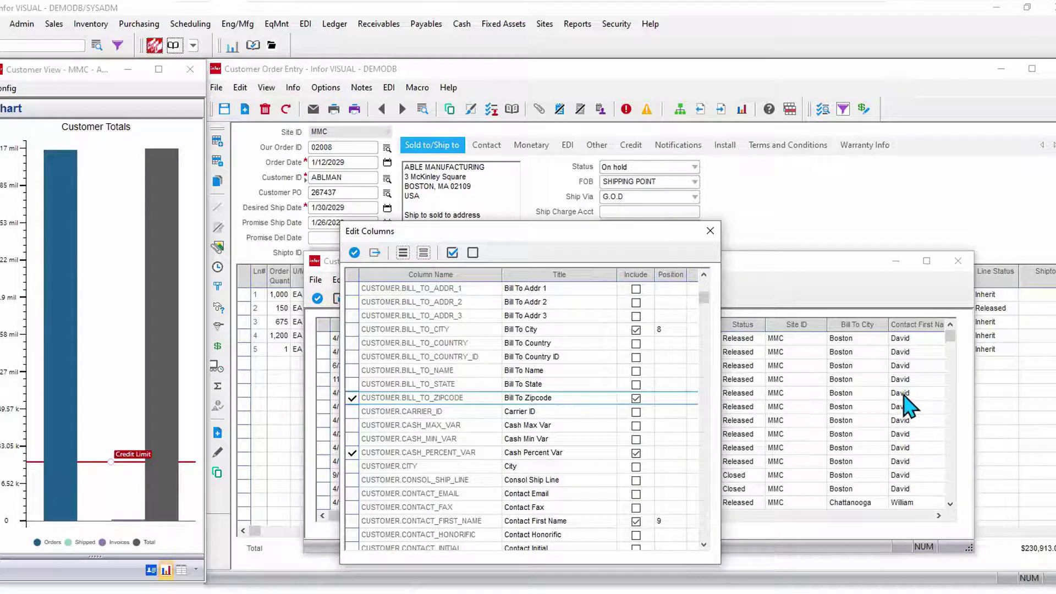
{"action": "left_click", "coordinate": [638, 332]}
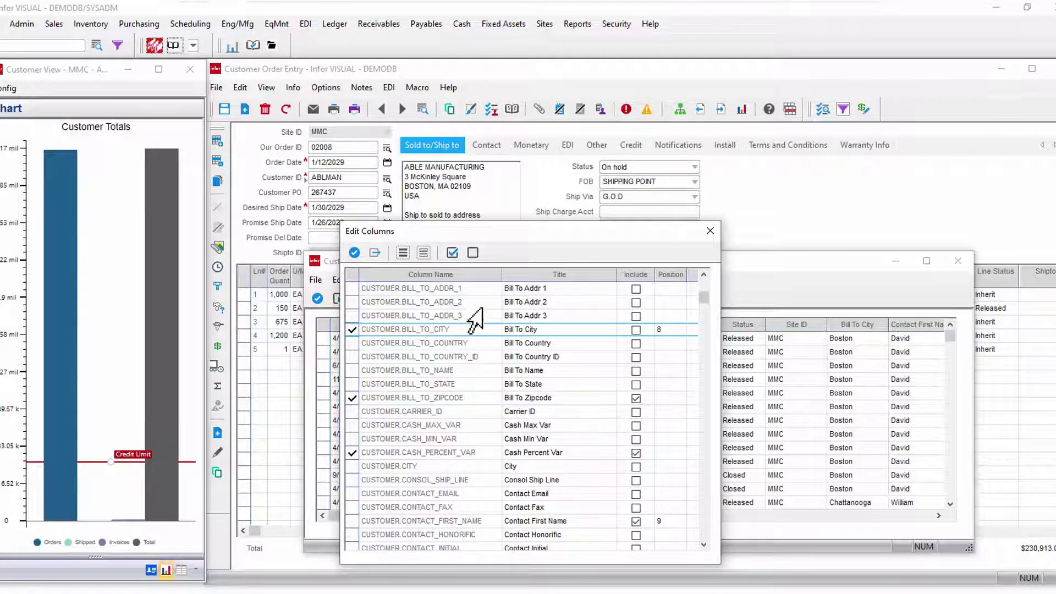
{"action": "left_click", "coordinate": [355, 254]}
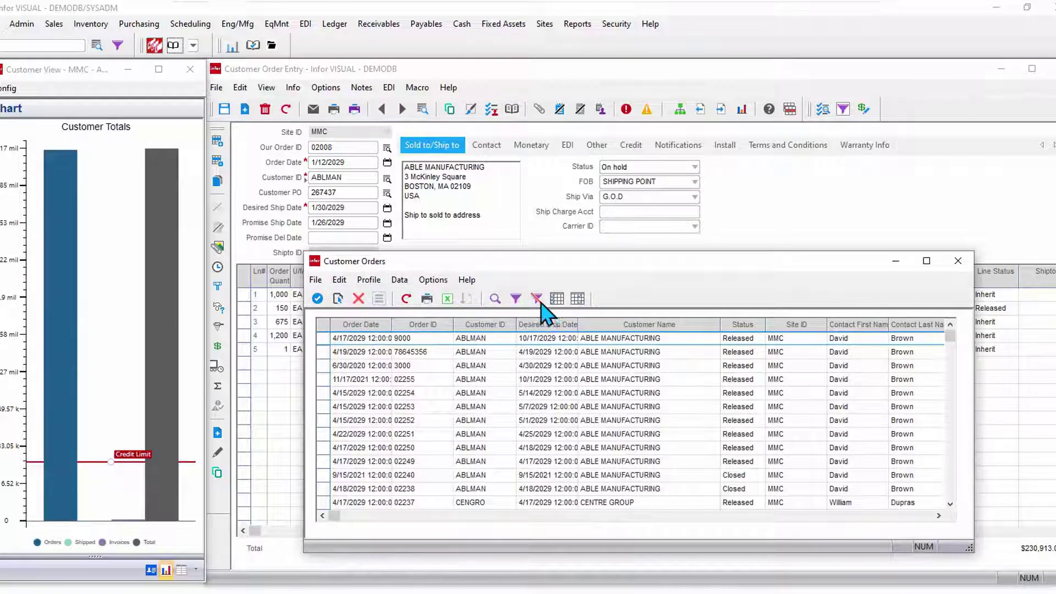
Step: Quick-filter orders to Status Cancelled, clear the filter, and close the Customer Orders list
{"action": "left_click", "coordinate": [515, 300]}
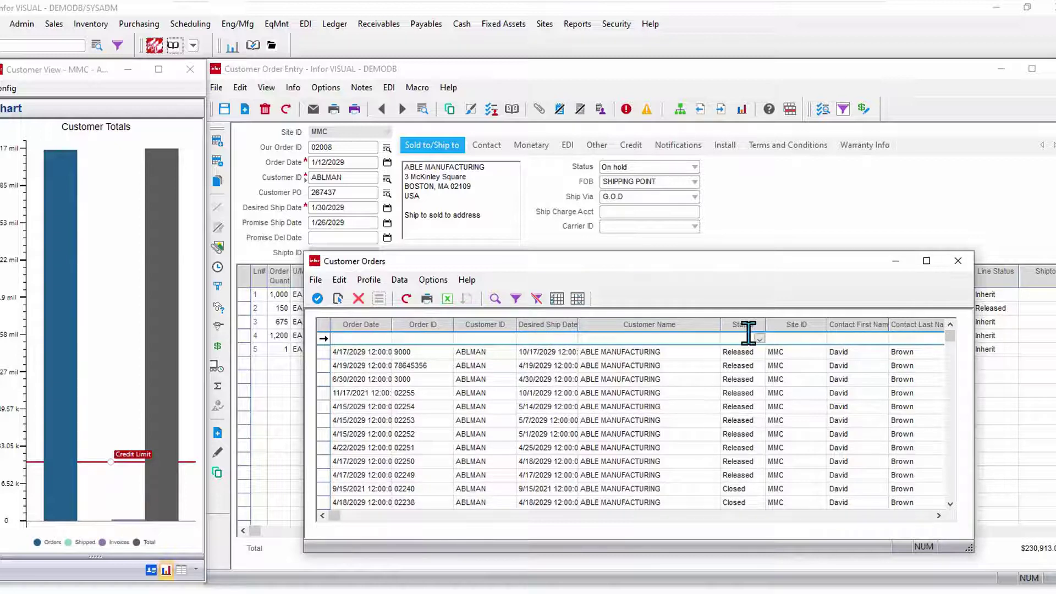
{"action": "type", "text": "celle"}
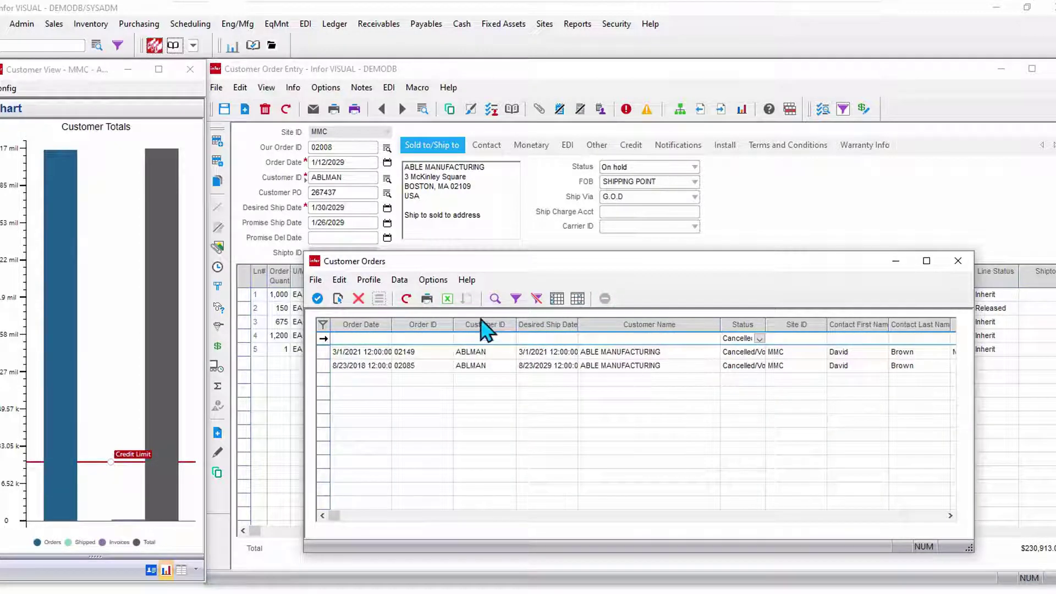
{"action": "left_click", "coordinate": [516, 299]}
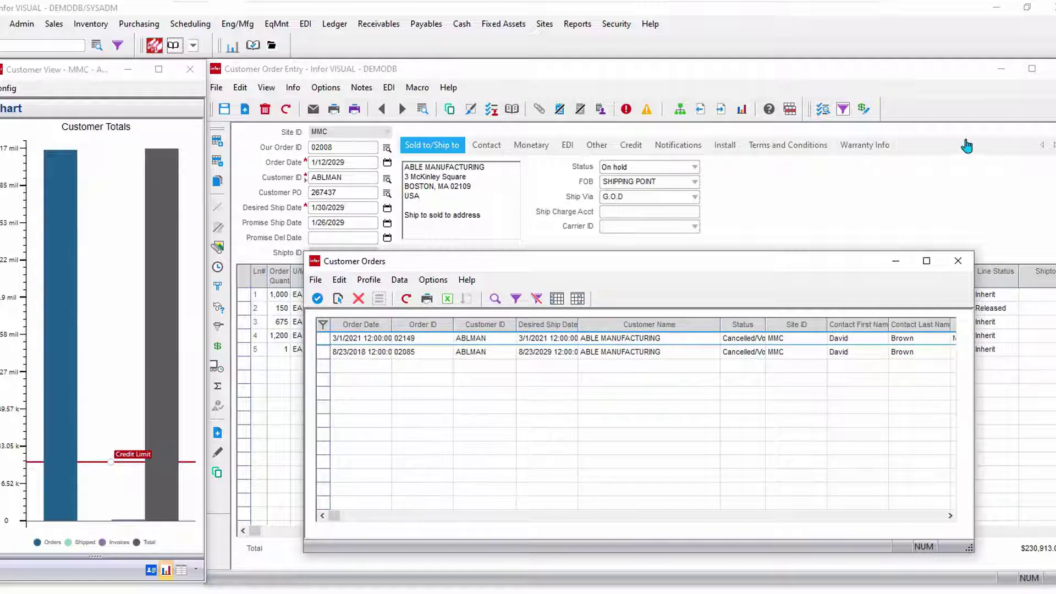
{"action": "left_click", "coordinate": [957, 262]}
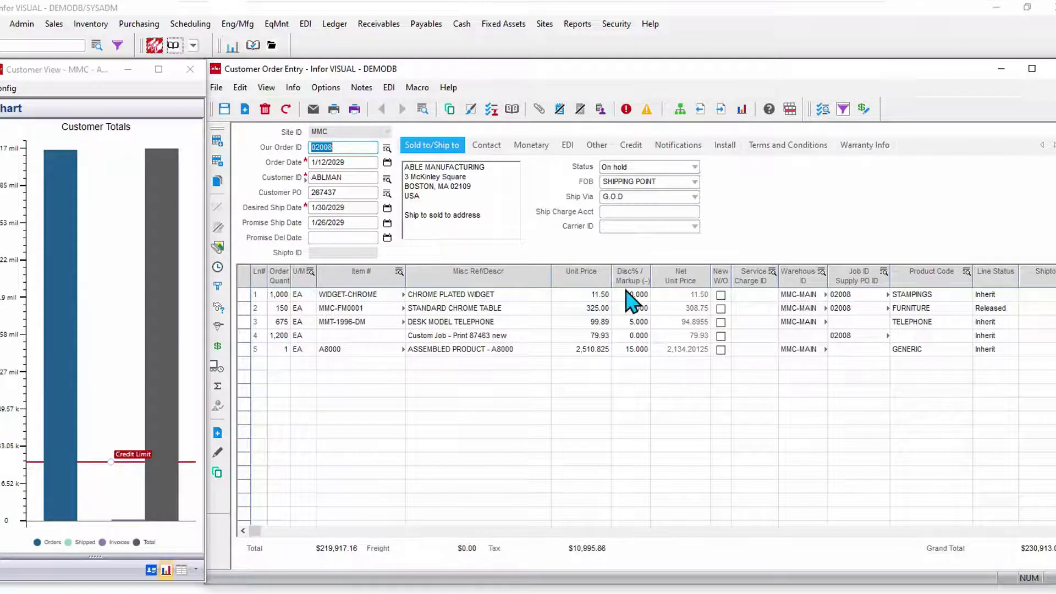
Step: Open Part Maintenance for part A8000 from order line 5's context menu
{"action": "left_click", "coordinate": [240, 88]}
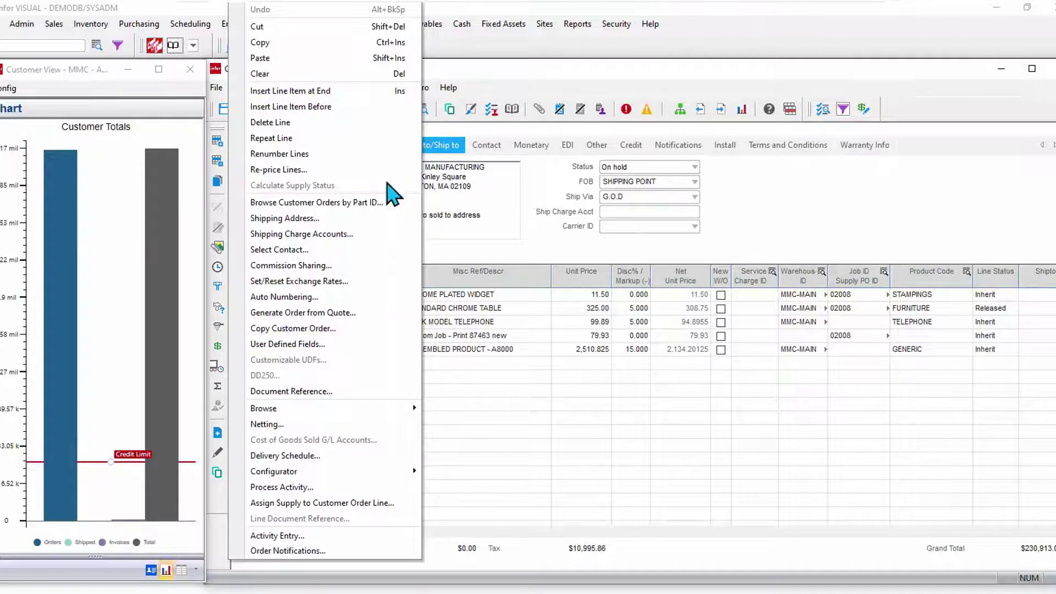
{"action": "left_click", "coordinate": [828, 234]}
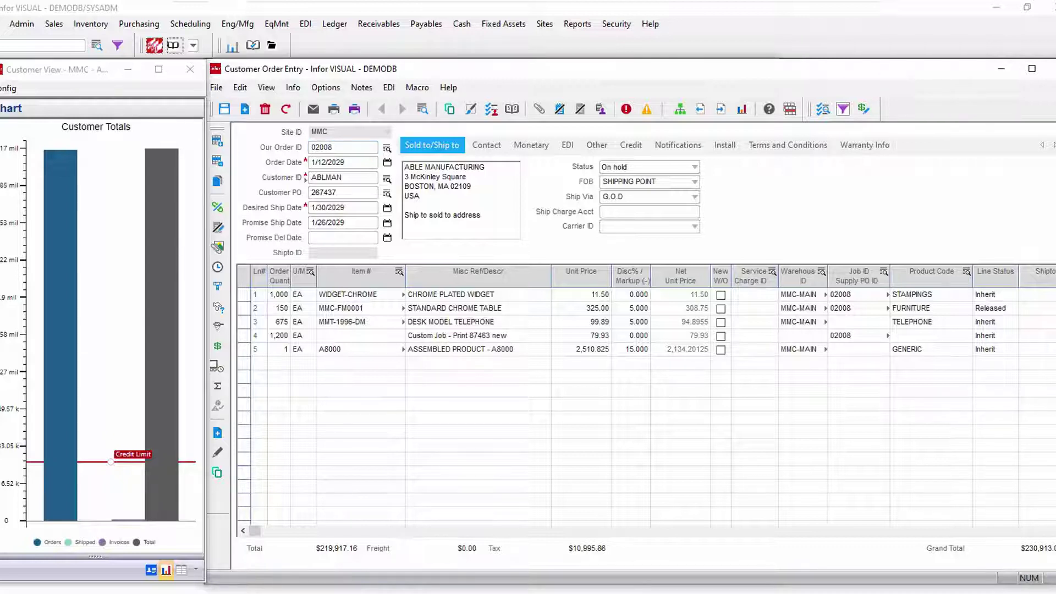
{"action": "left_click", "coordinate": [244, 351]}
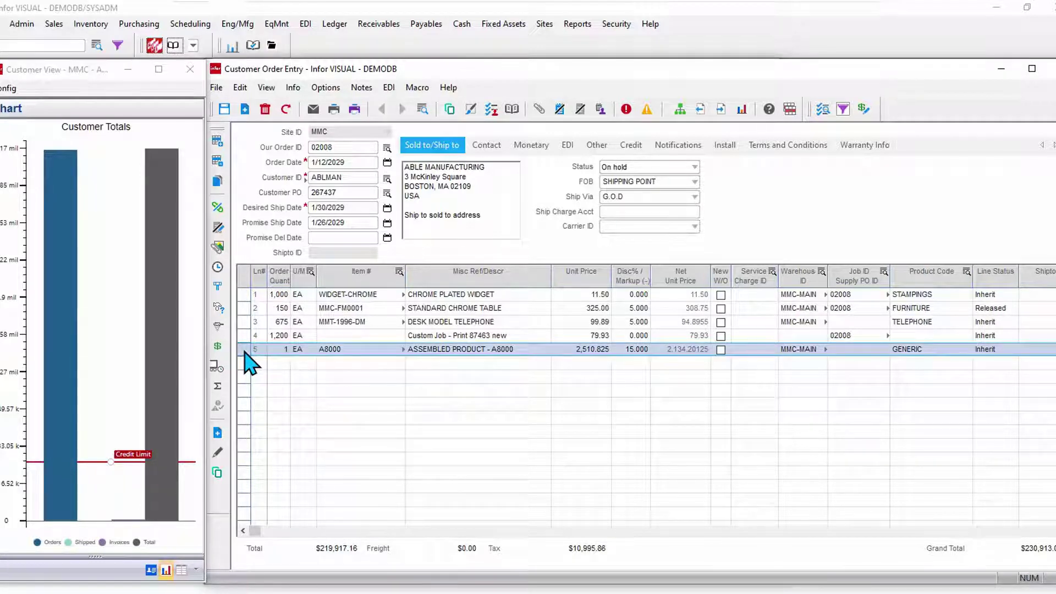
{"action": "right_click", "coordinate": [246, 357]}
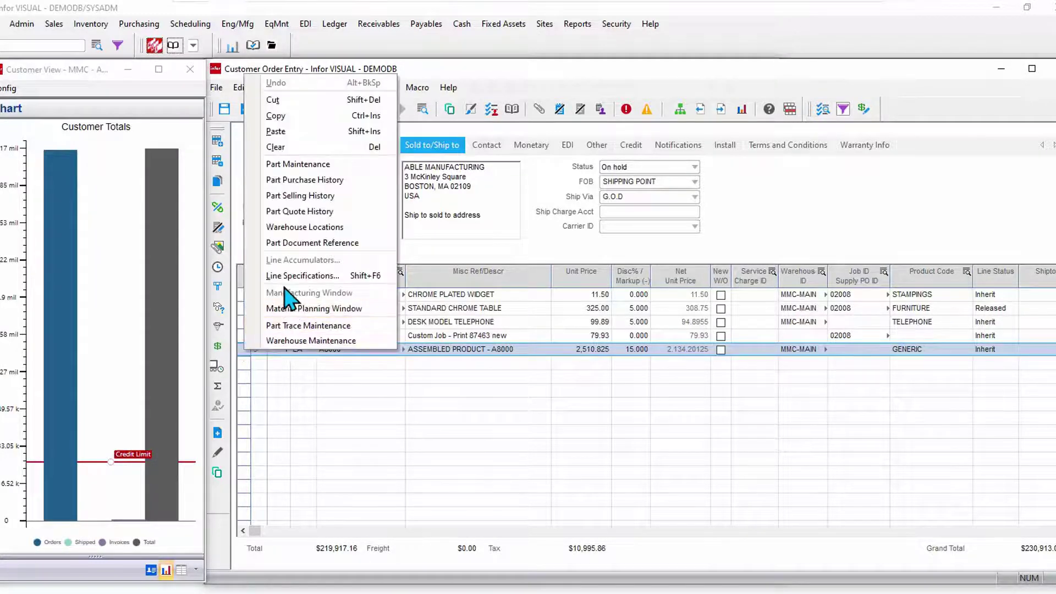
{"action": "left_click", "coordinate": [291, 163]}
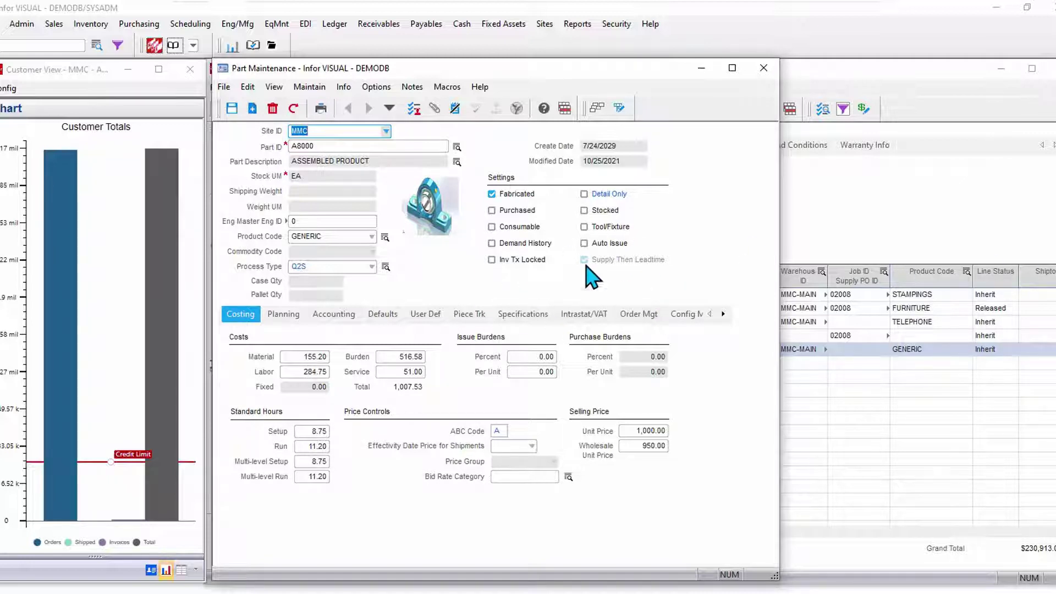
Step: Close Customer View and Customer Order Entry, then select the Part ID field in Part Maintenance
{"action": "left_click", "coordinate": [200, 77]}
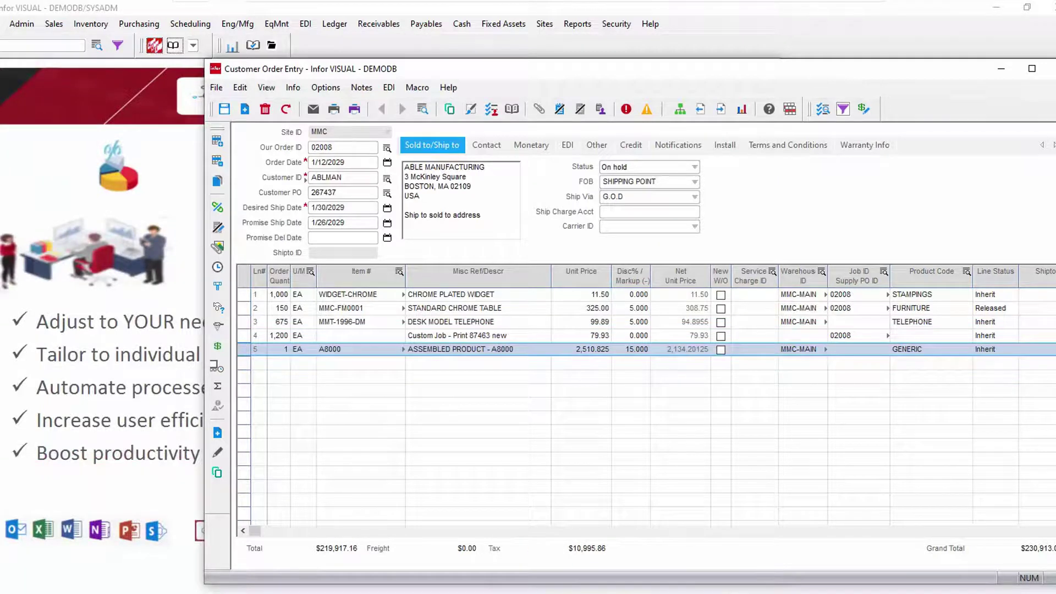
{"action": "left_click", "coordinate": [1051, 69]}
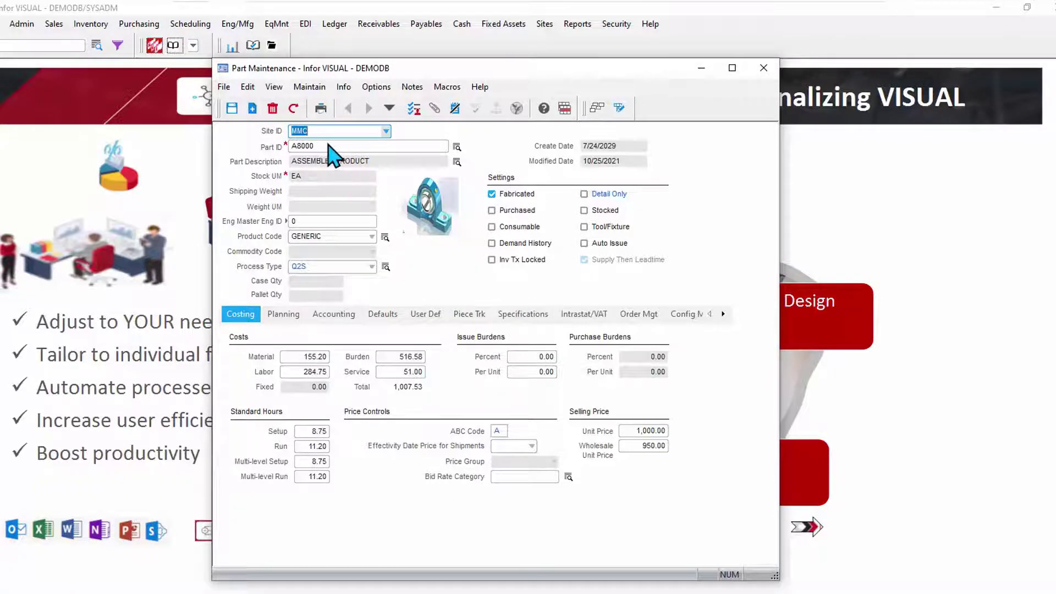
{"action": "left_click", "coordinate": [326, 147]}
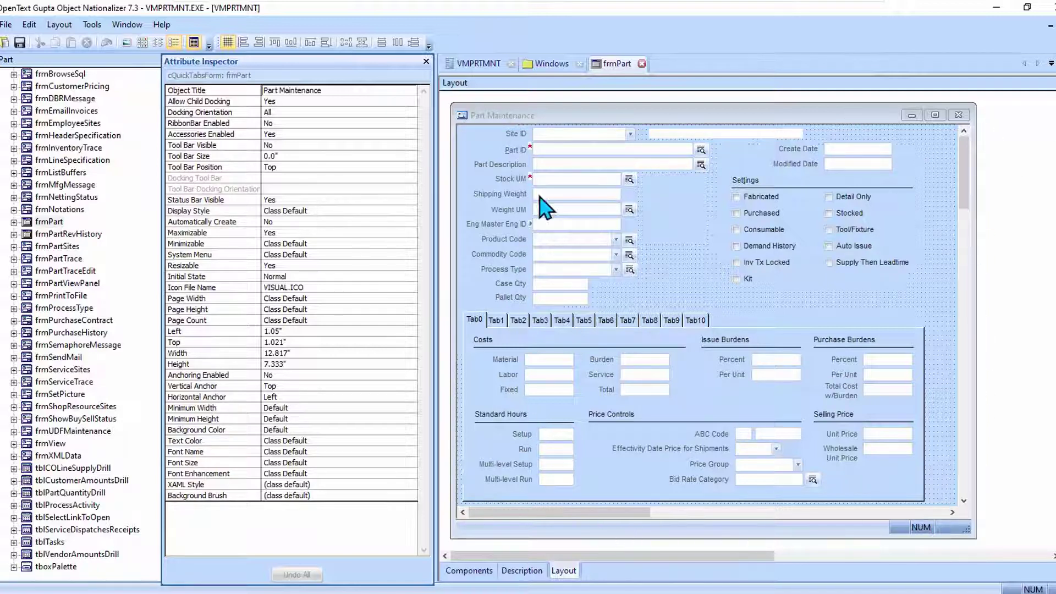
Step: Select the Part ID field on the frmPart layout to inspect its cUIDataField properties
{"action": "left_click", "coordinate": [579, 153]}
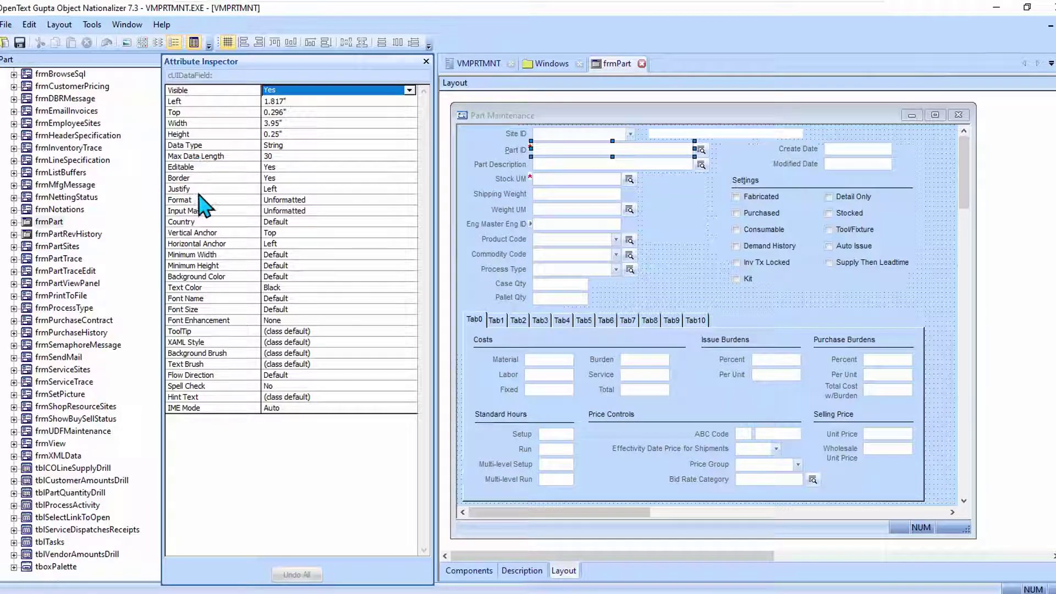
Step: Set the Part ID field's background colour to light #a0fdff
{"action": "left_click", "coordinate": [278, 276]}
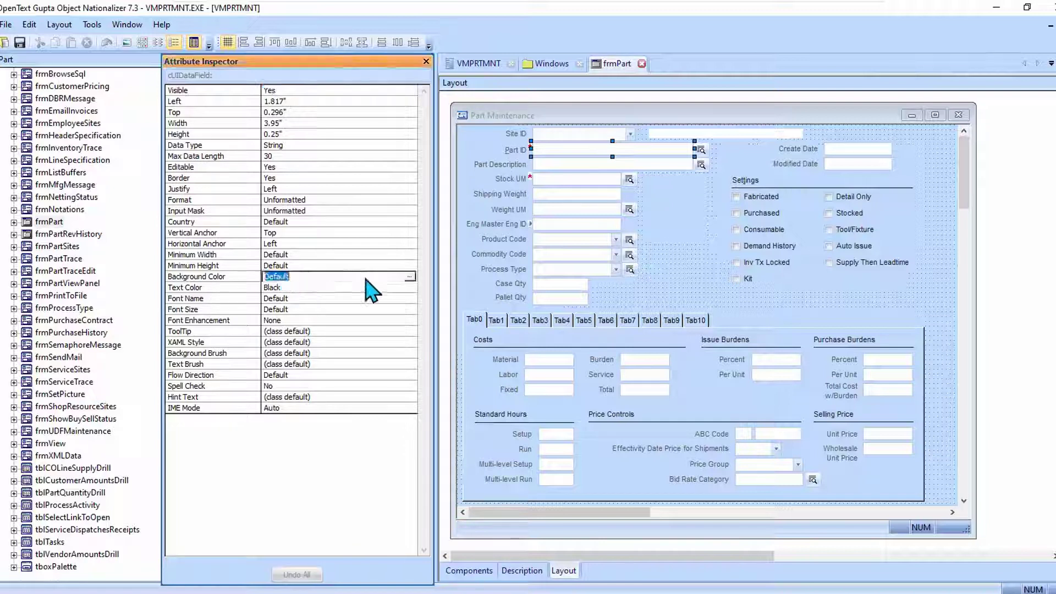
{"action": "left_click", "coordinate": [411, 278]}
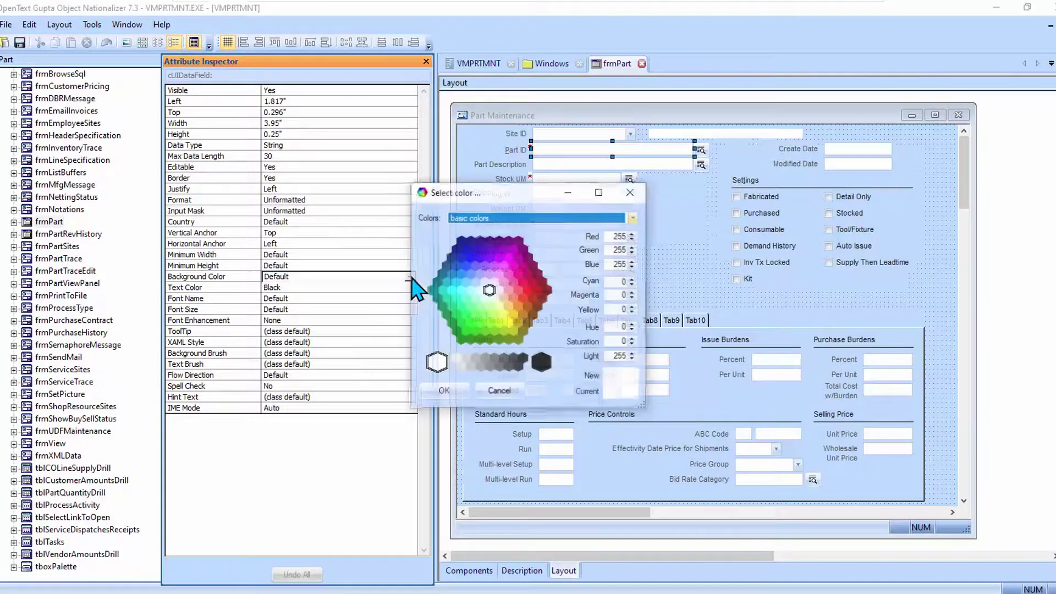
{"action": "left_click", "coordinate": [490, 307]}
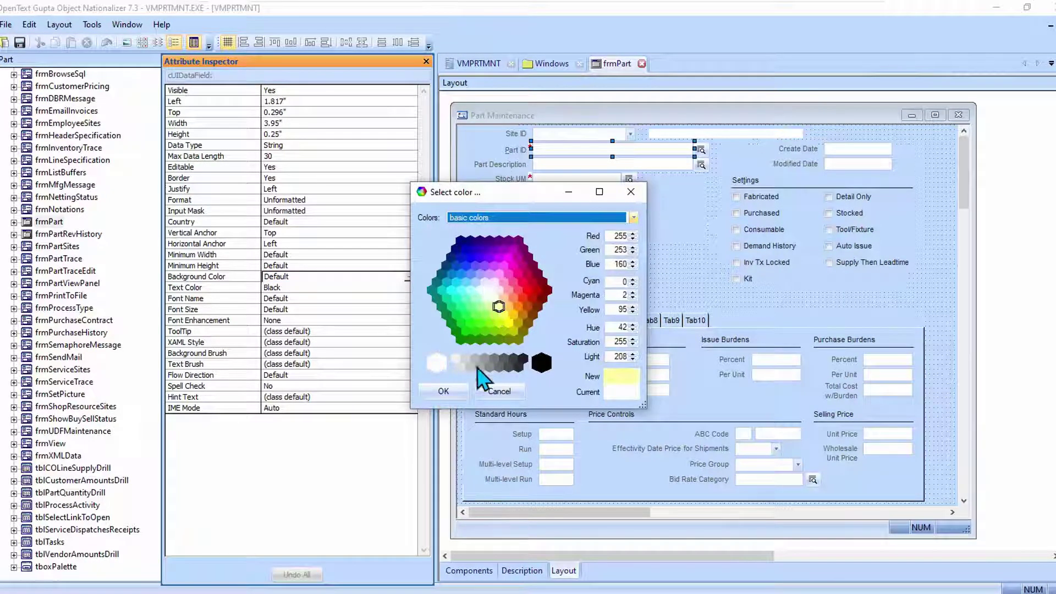
{"action": "left_click", "coordinate": [443, 391]}
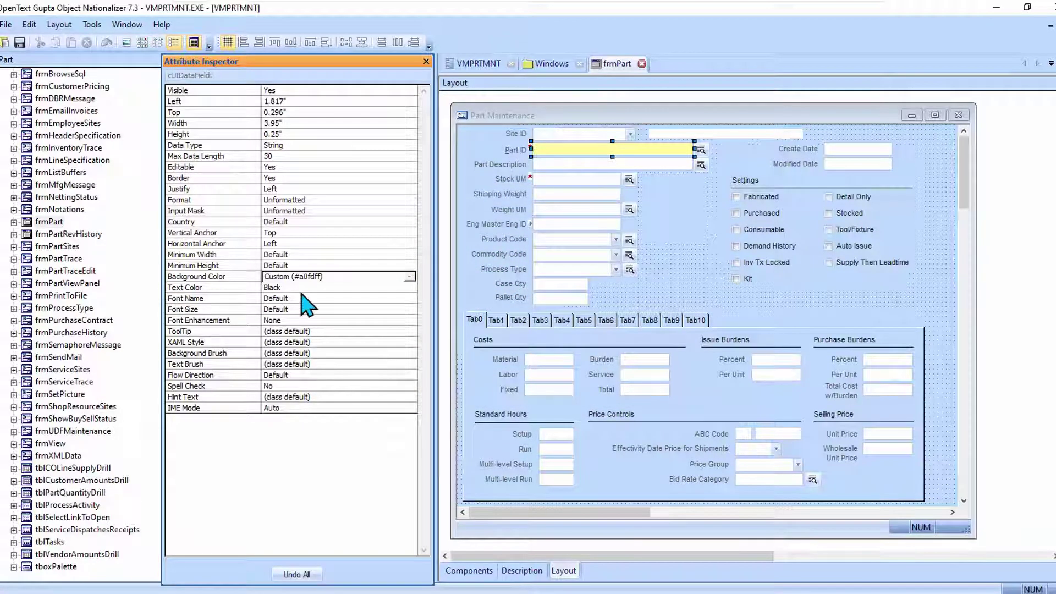
Step: Set the Part ID field's text colour to a custom blue
{"action": "left_click", "coordinate": [325, 287]}
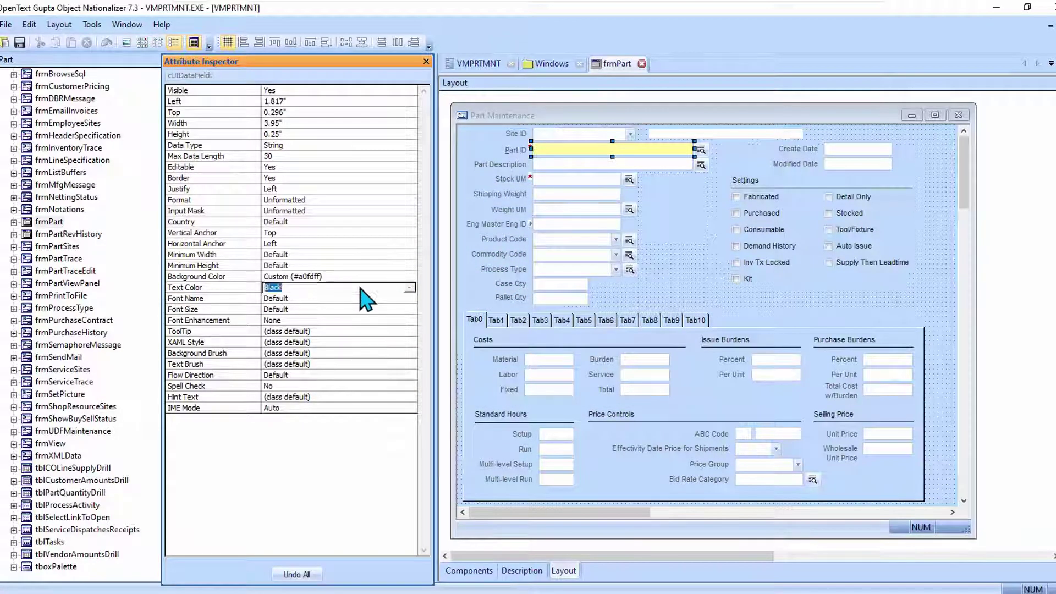
{"action": "left_click", "coordinate": [410, 288]}
{"action": "left_click", "coordinate": [464, 266]}
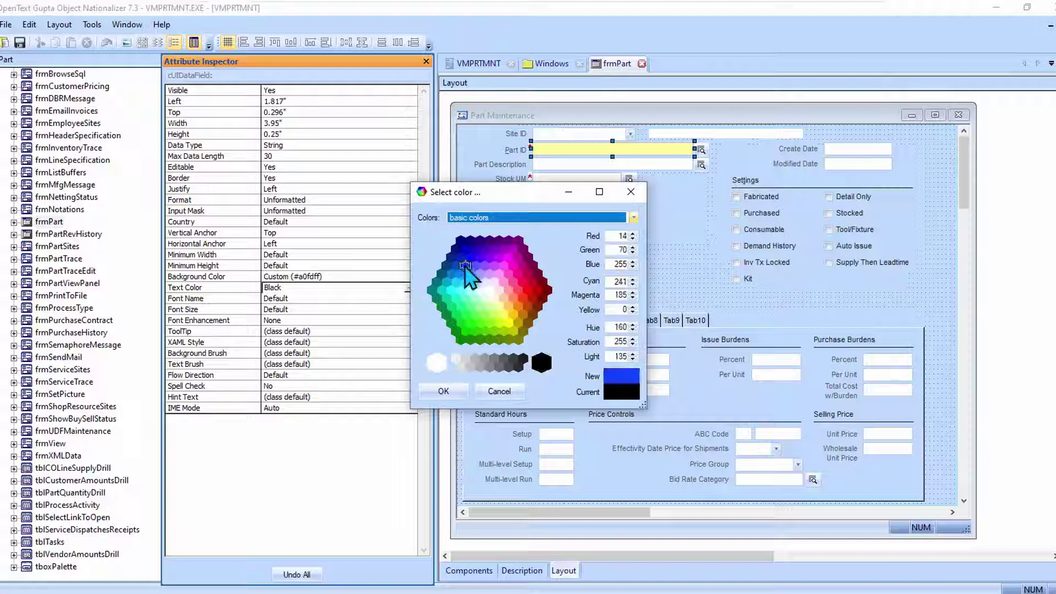
{"action": "left_click", "coordinate": [442, 391]}
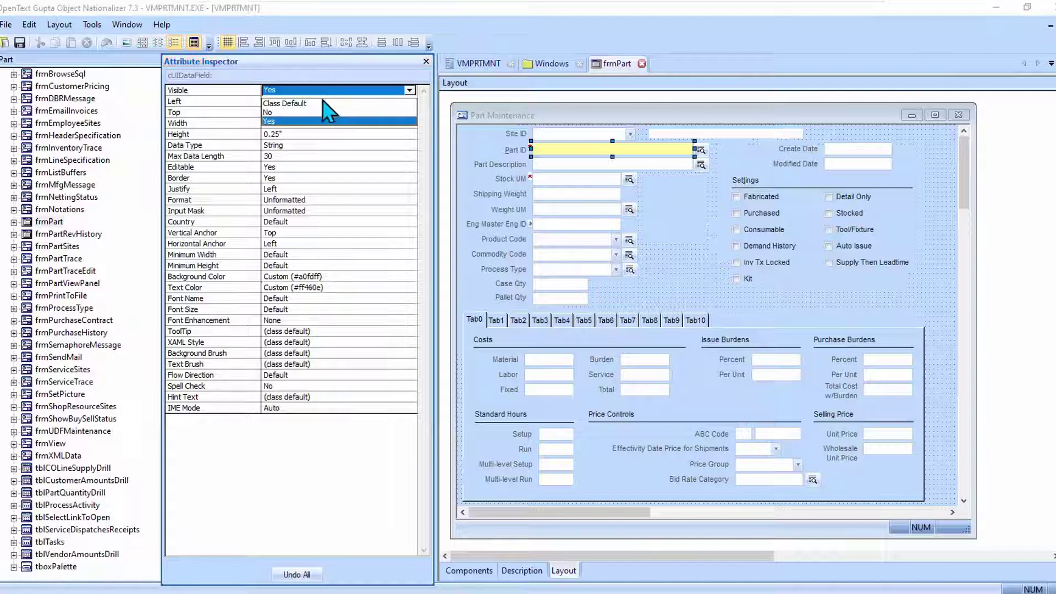
{"action": "left_click", "coordinate": [289, 89]}
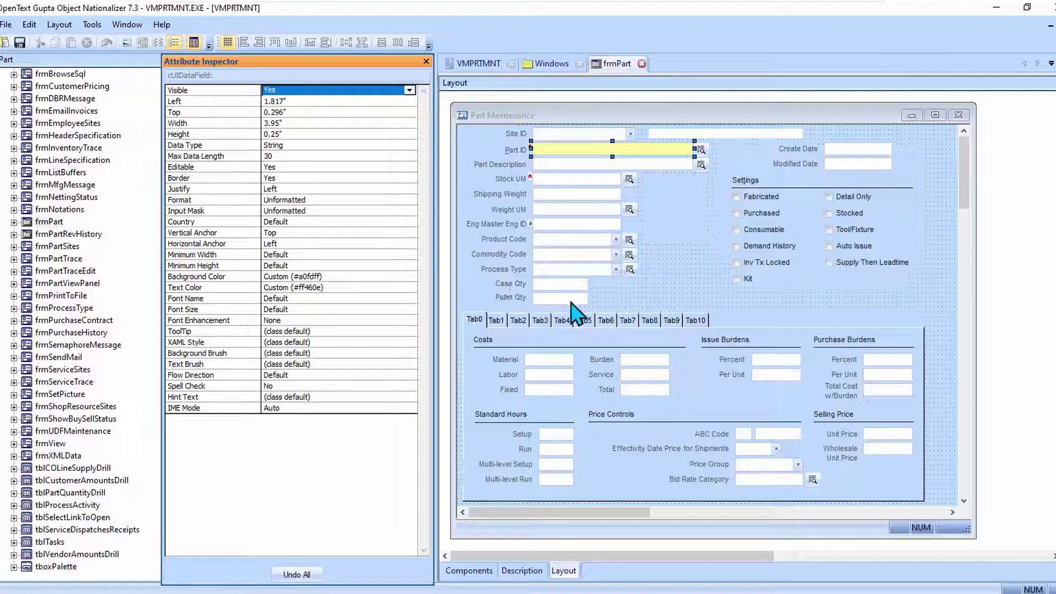
{"action": "left_click_drag", "start_coordinate": [566, 301], "coordinate": [707, 295]}
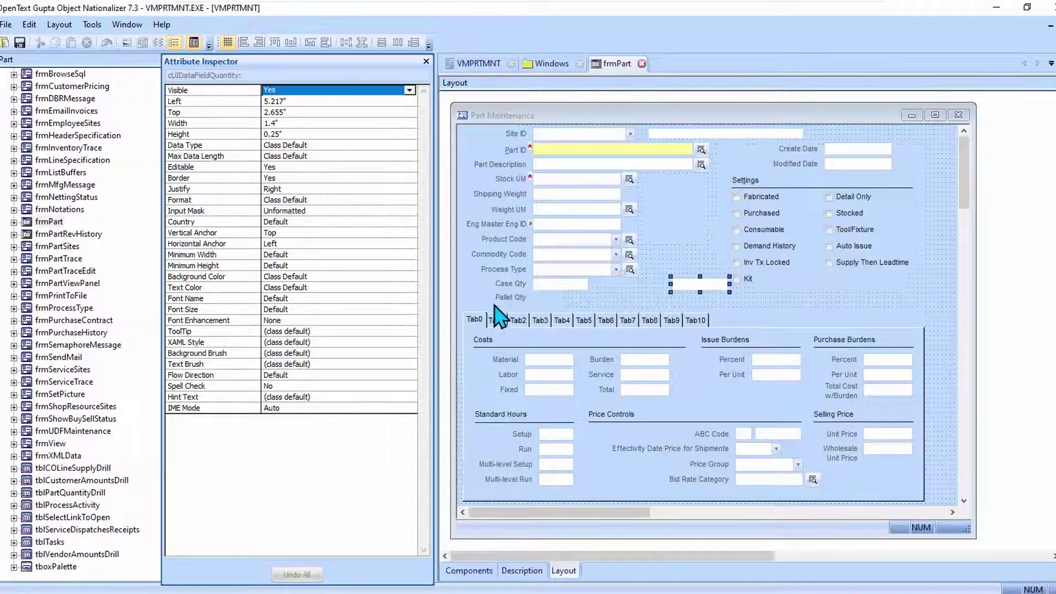
Step: Move the Pallet Qty label next to Case Qty and narrow it to 1.267 inches wide
{"action": "left_click_drag", "start_coordinate": [511, 302], "coordinate": [663, 279]}
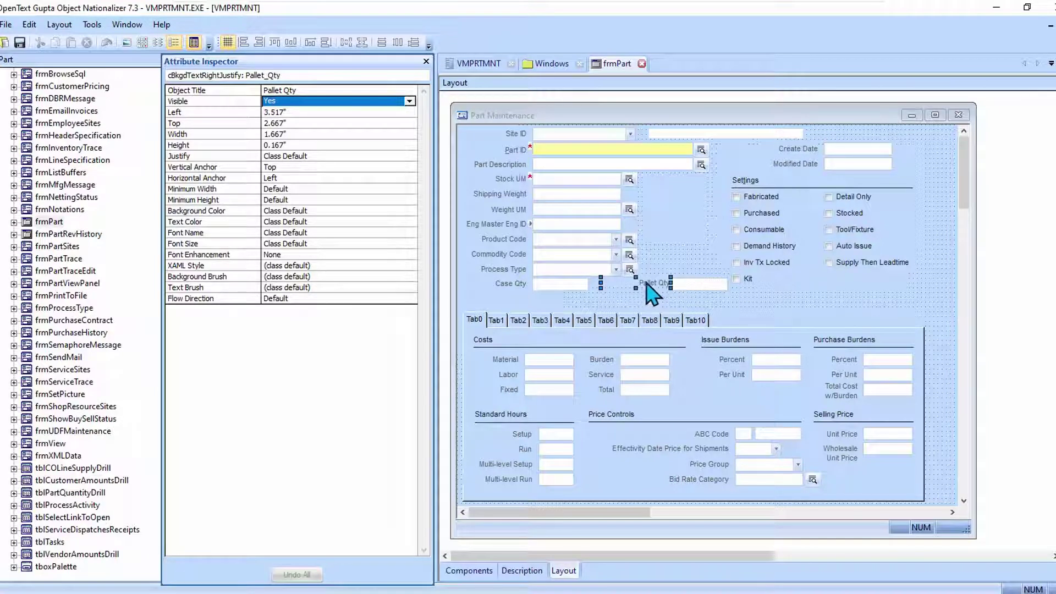
{"action": "left_click_drag", "start_coordinate": [671, 283], "coordinate": [633, 289]}
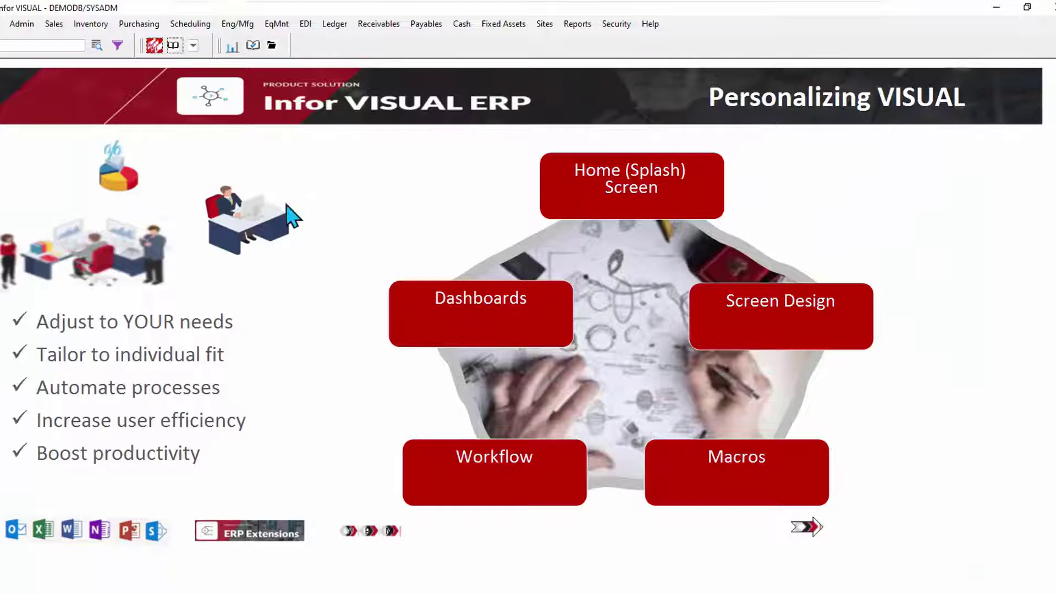
{"action": "left_click", "coordinate": [92, 24]}
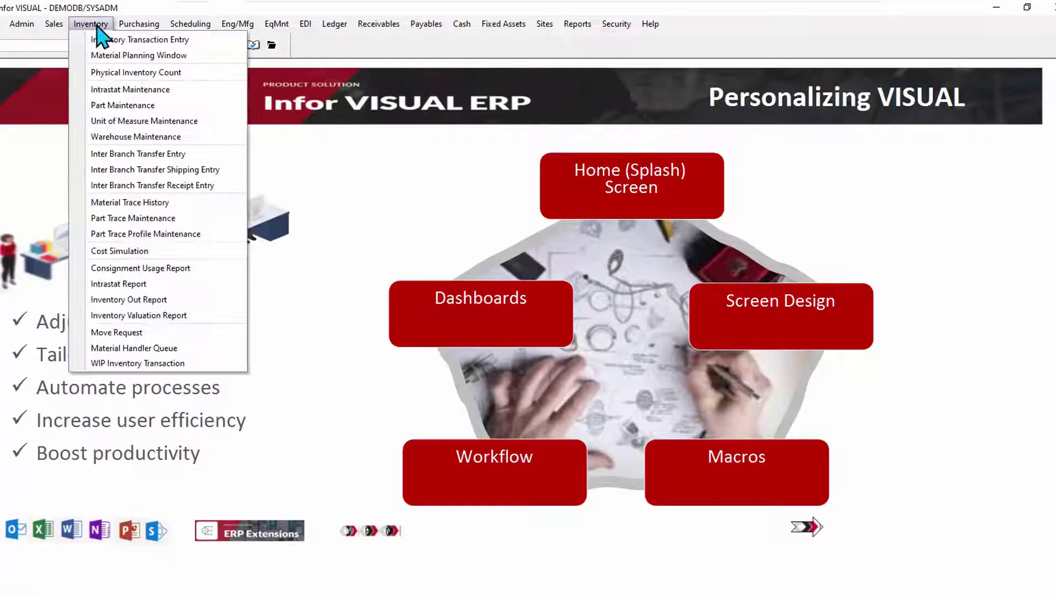
{"action": "left_click", "coordinate": [94, 104]}
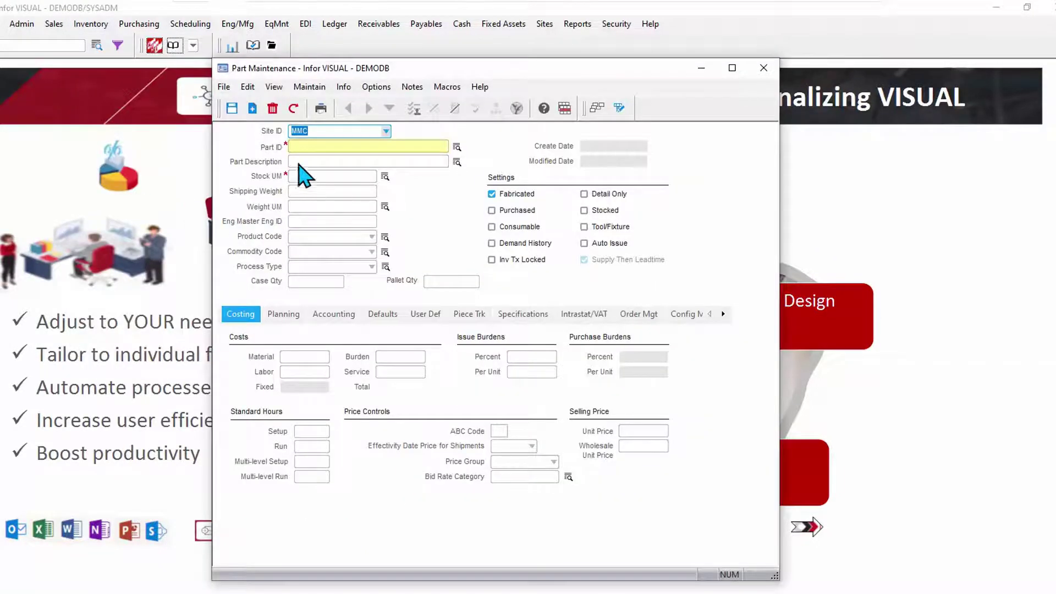
{"action": "left_click", "coordinate": [325, 147]}
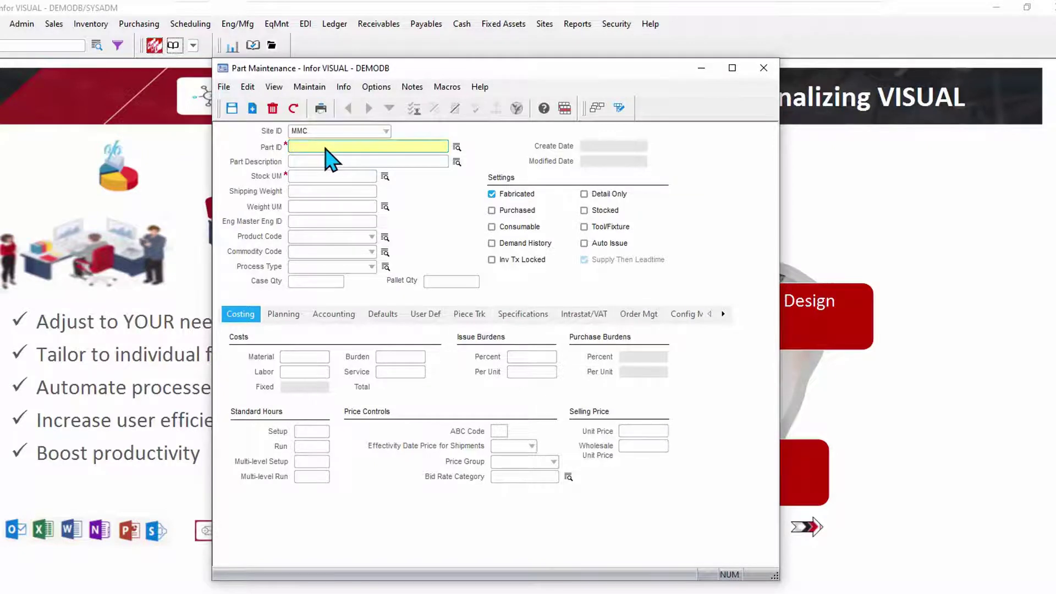
{"action": "type", "text": "A8000"}
{"action": "key", "text": "Tab"}
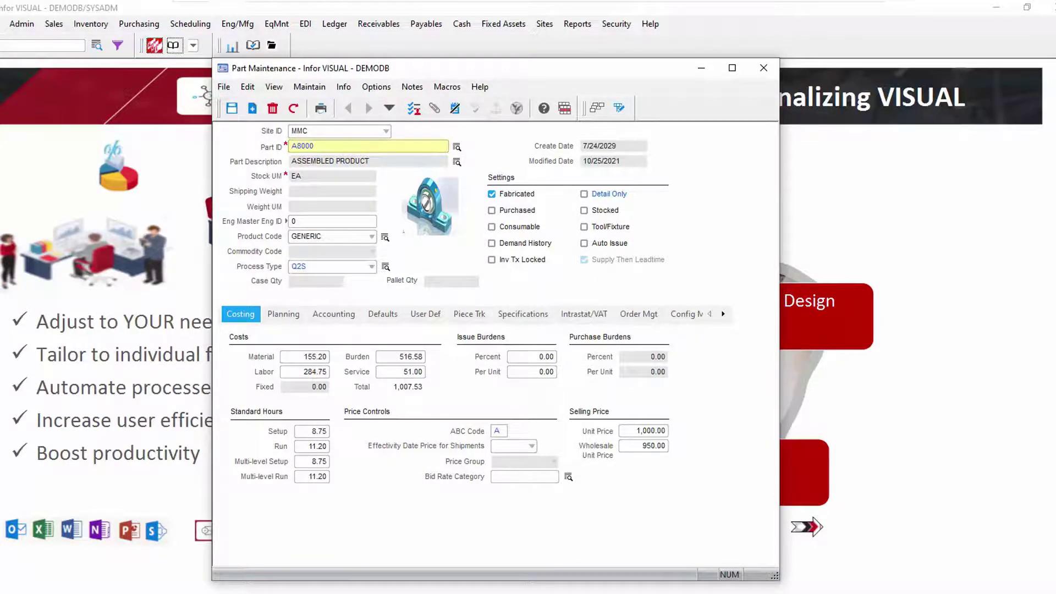
{"action": "left_click", "coordinate": [902, 377]}
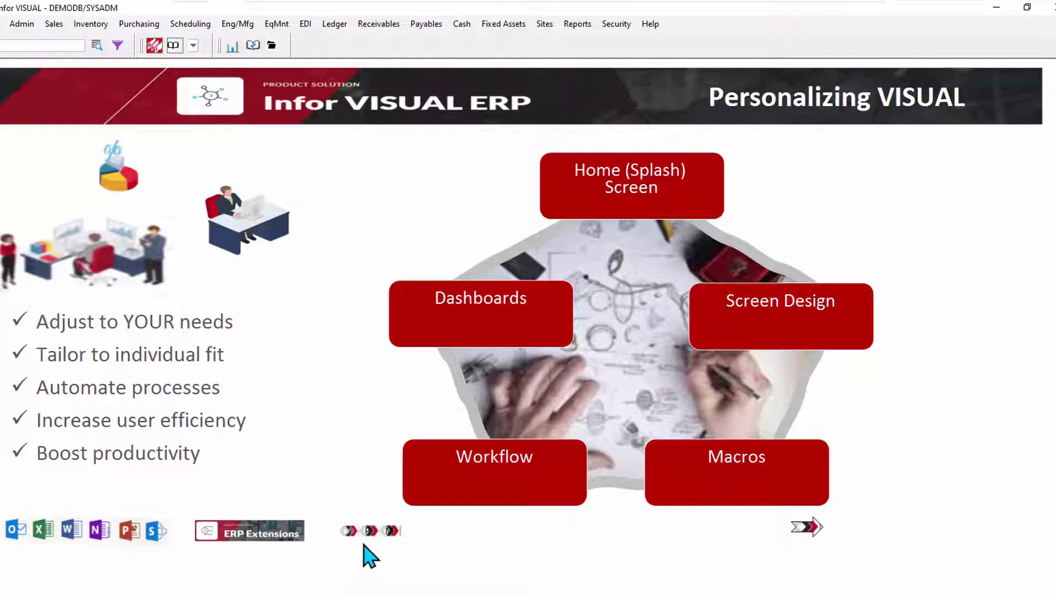
Step: Advance the splash screen to the Workflow slide about authorizations, sign-offs, tasks and e-mails
{"action": "left_click", "coordinate": [349, 531]}
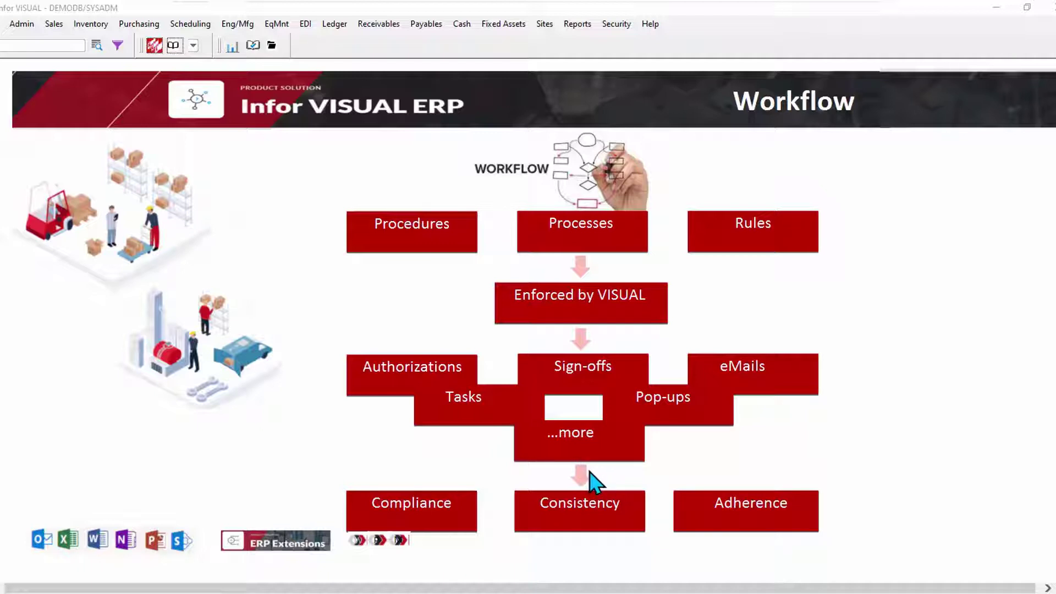
Step: Review the Workflow Tracker and the order-acknowledgement diagram in Workflow Designer
{"action": "mouse_move", "coordinate": [662, 577]}
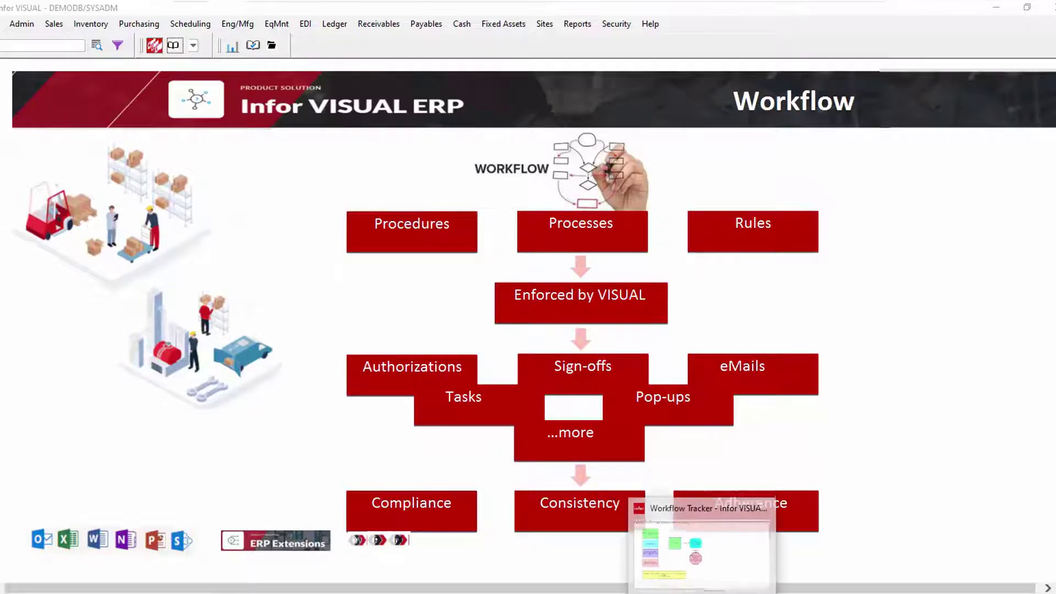
{"action": "left_click", "coordinate": [676, 544]}
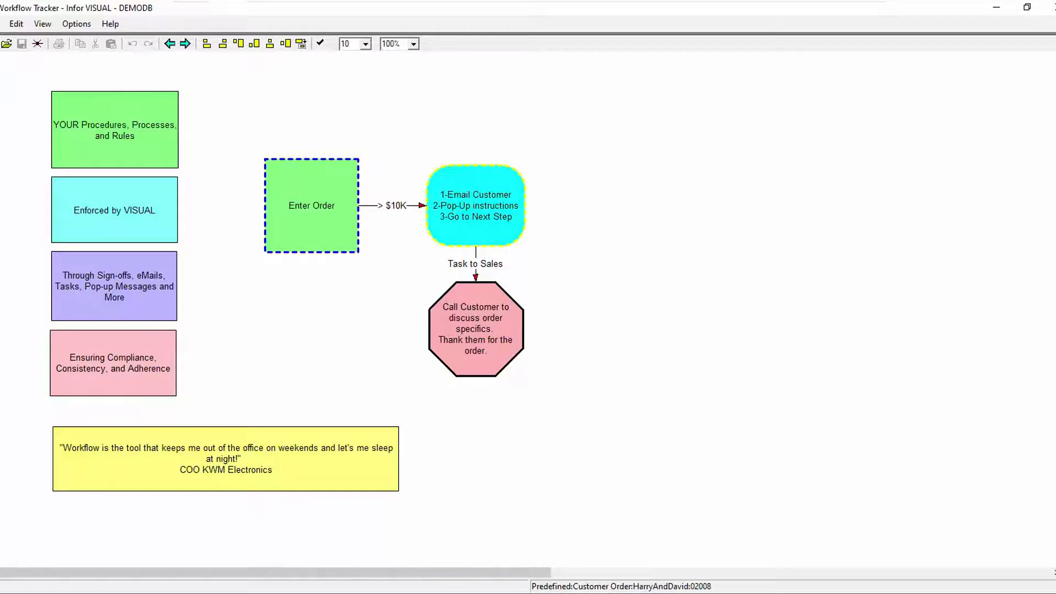
{"action": "mouse_move", "coordinate": [652, 593]}
{"action": "left_click", "coordinate": [671, 544]}
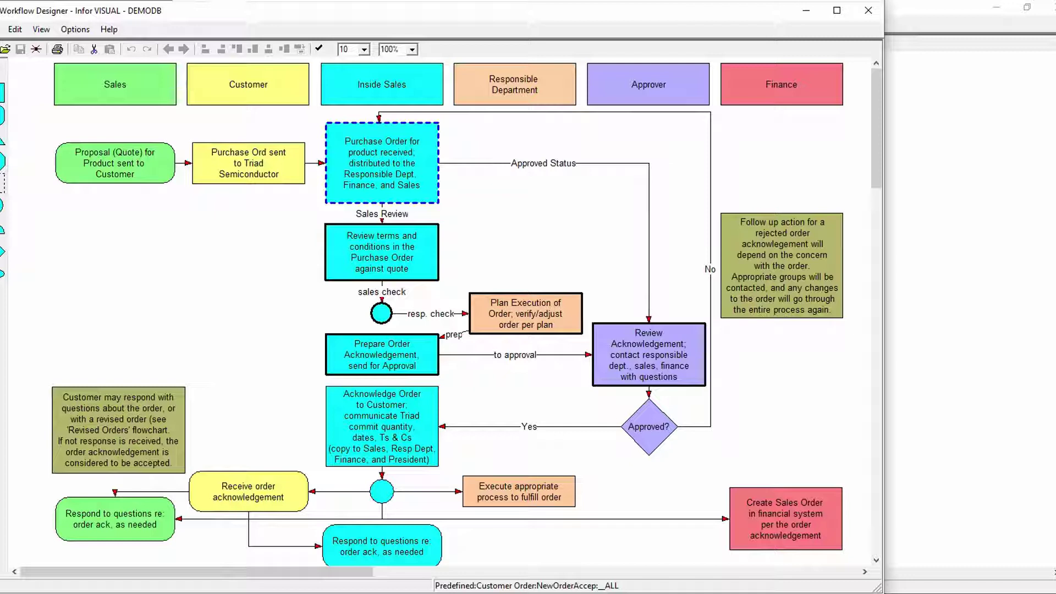
{"action": "left_click", "coordinate": [990, 347]}
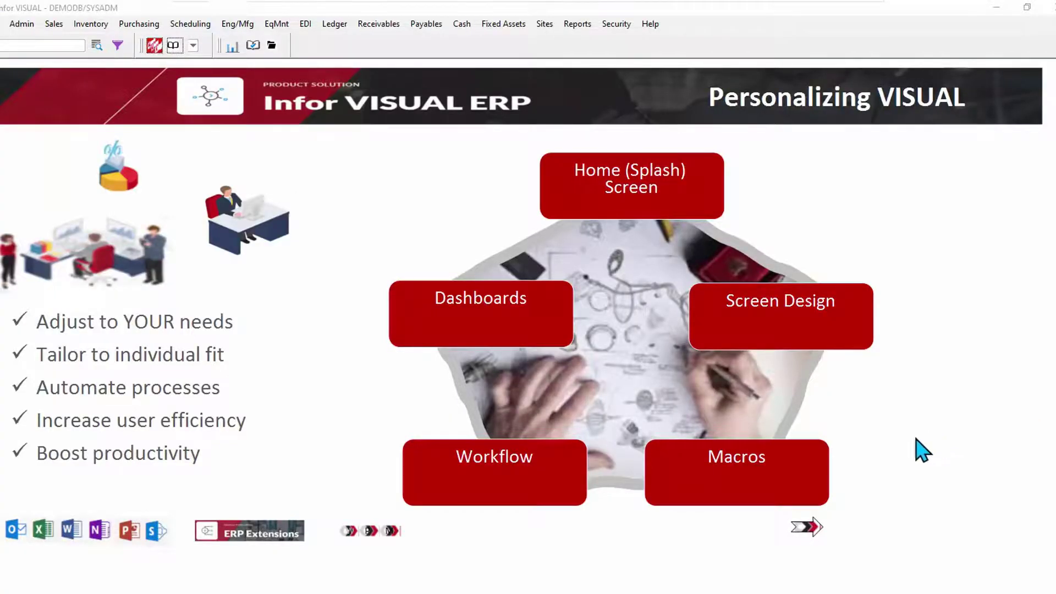
Step: Advance the splash screen to the Macros slide listing OnNew, OnSave and other triggers
{"action": "left_click", "coordinate": [391, 532]}
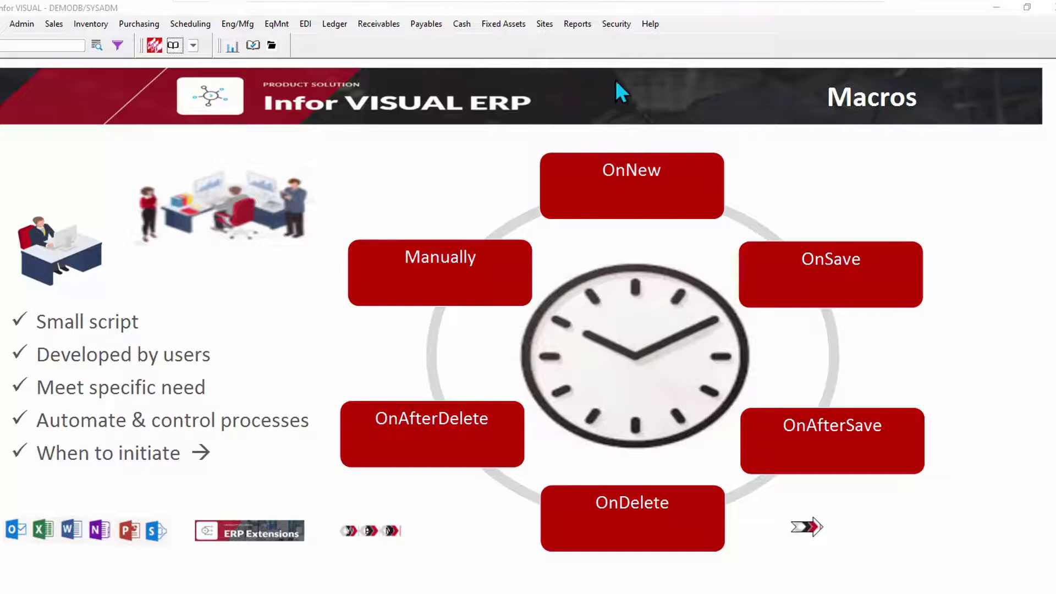
Step: Save a new purchase order for vendor DERHAR and select its generated Our Order ID
{"action": "left_click", "coordinate": [140, 24]}
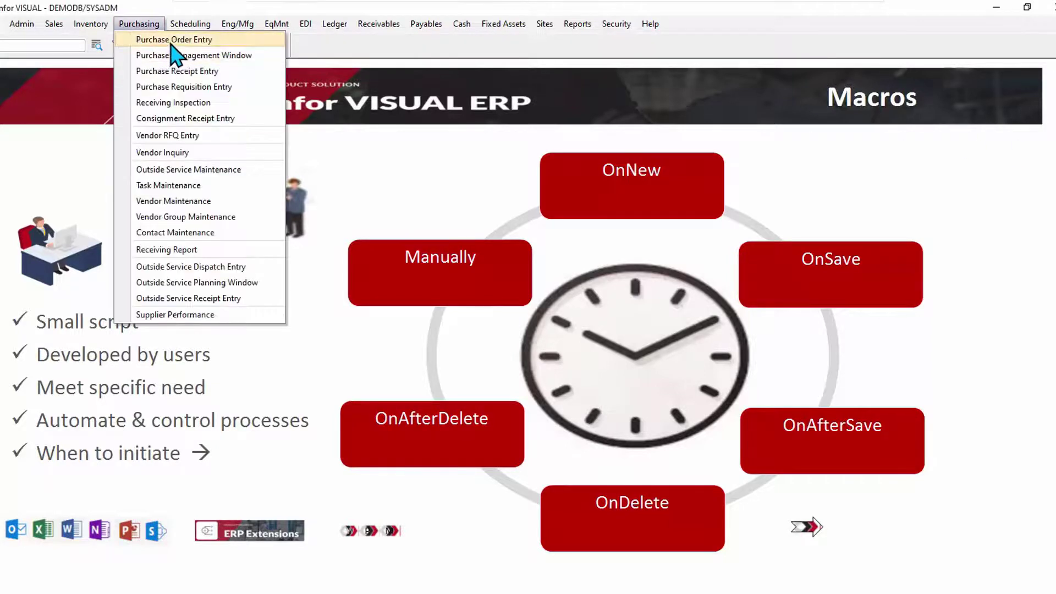
{"action": "left_click", "coordinate": [172, 42]}
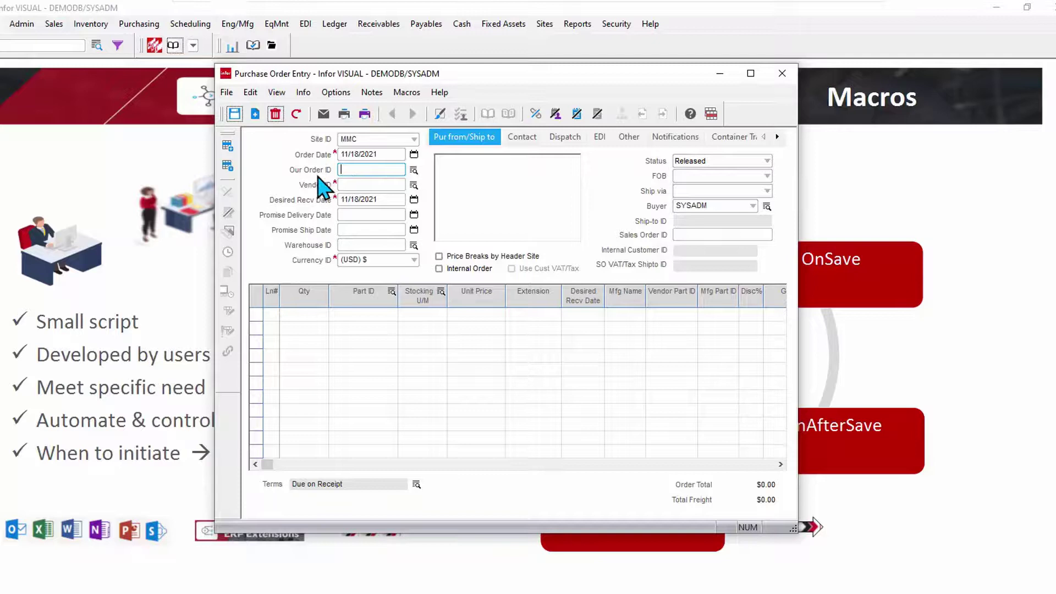
{"action": "left_click", "coordinate": [356, 184]}
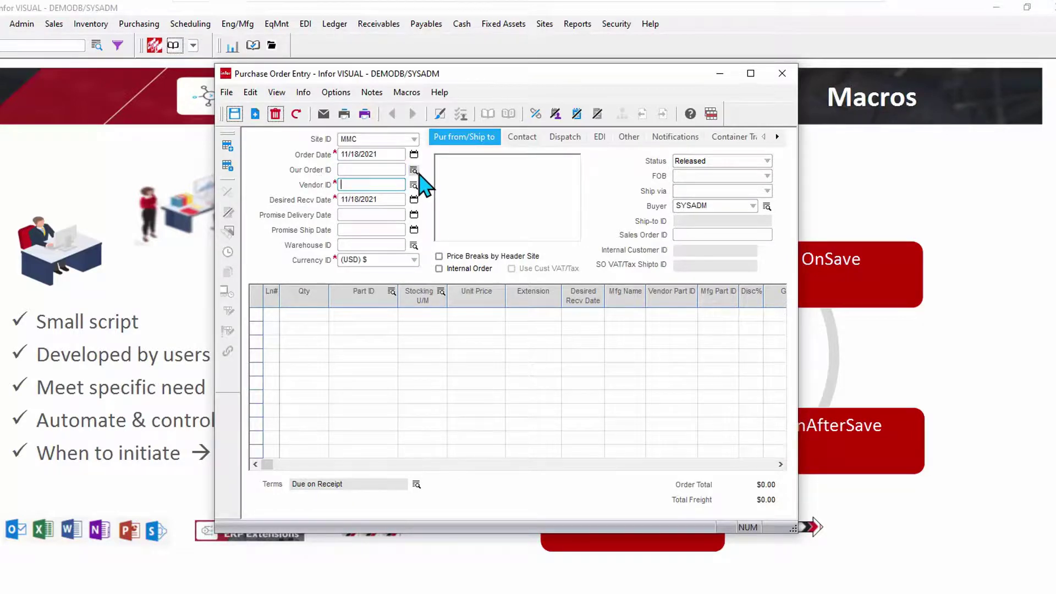
{"action": "type", "text": "DERHAR"}
{"action": "key", "text": "Tab"}
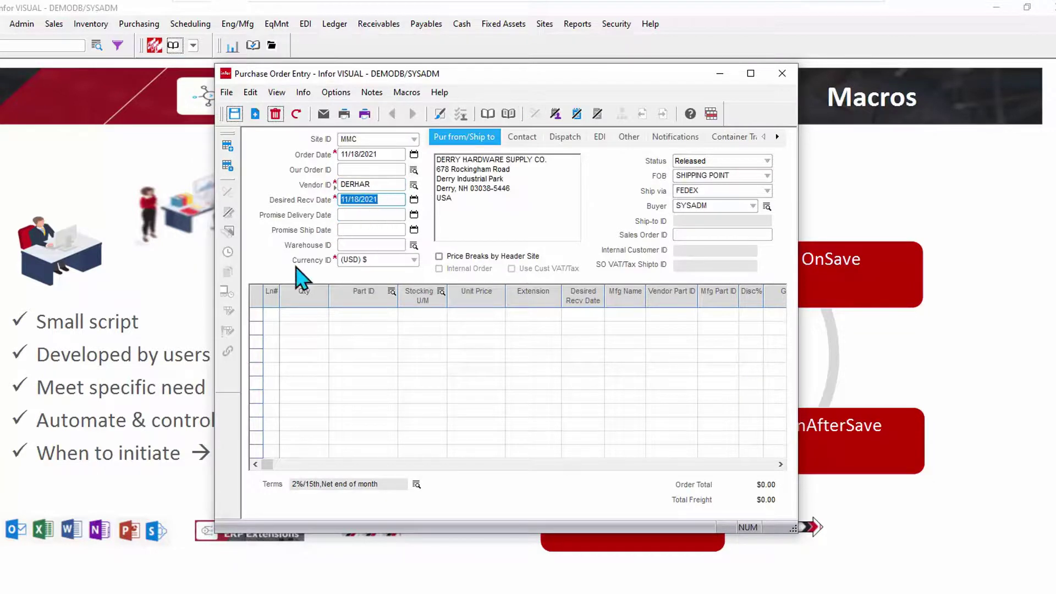
{"action": "left_click", "coordinate": [232, 117]}
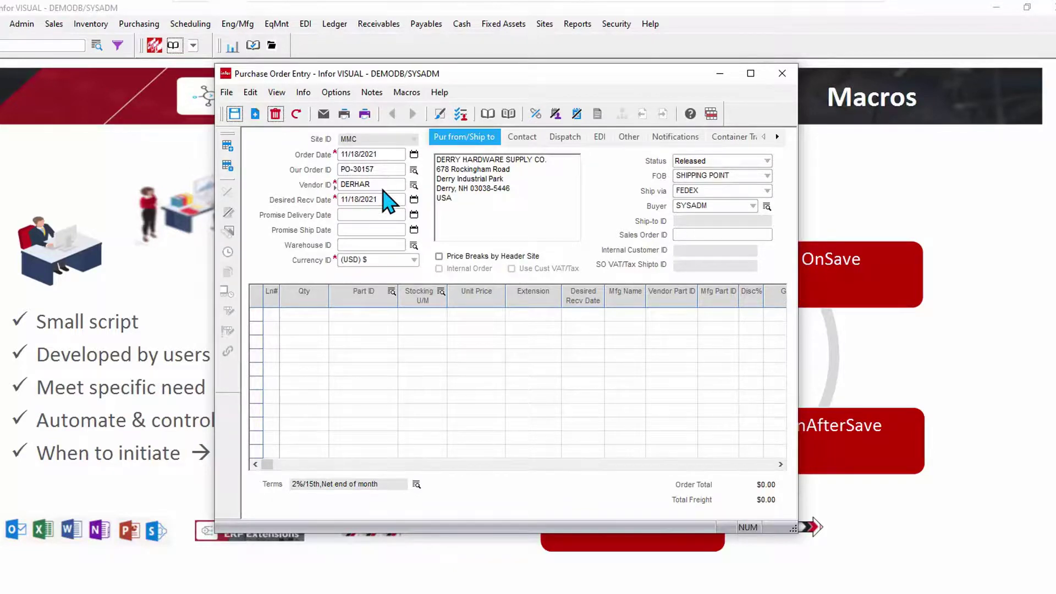
{"action": "left_click", "coordinate": [369, 171]}
{"action": "double_click", "coordinate": [370, 170]}
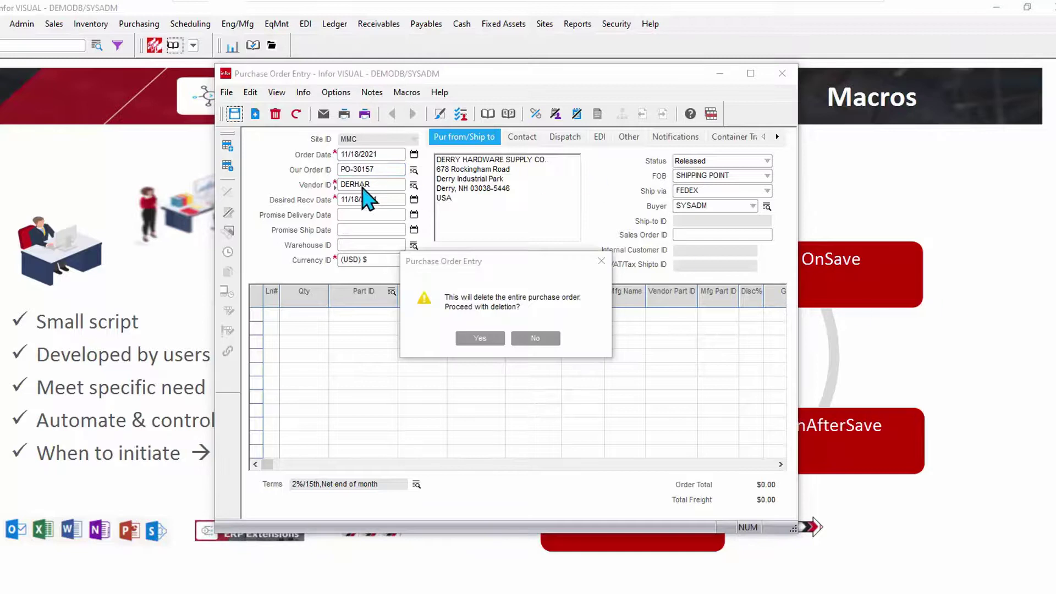
Step: Confirm the purchase order deletion and save the OnNew macro building ORDER_ID from Now
{"action": "left_click", "coordinate": [480, 338]}
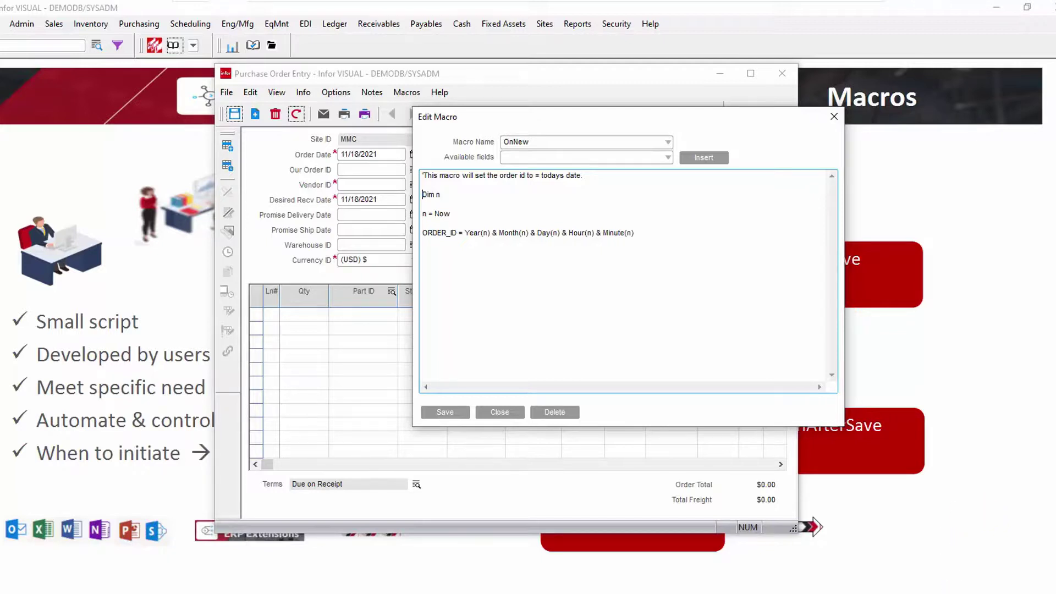
{"action": "left_click", "coordinate": [1023, 593]}
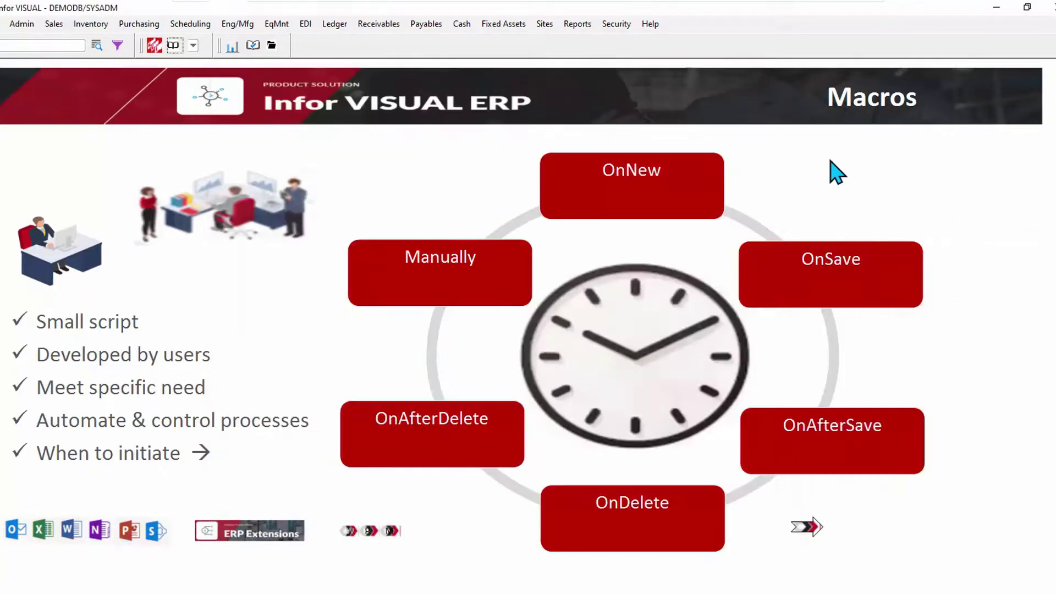
{"action": "left_click", "coordinate": [930, 209]}
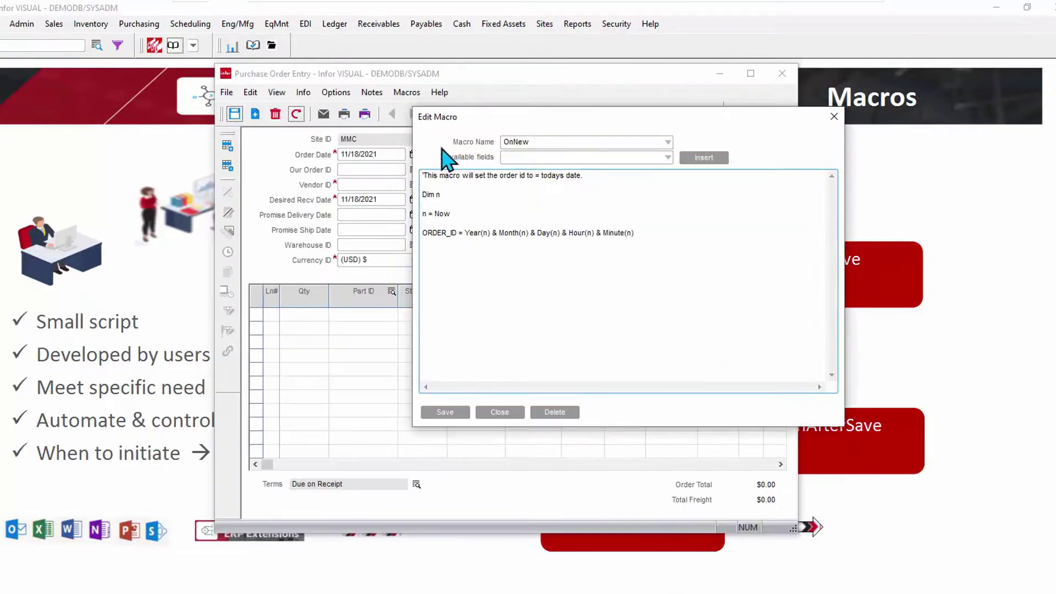
{"action": "left_click", "coordinate": [445, 415]}
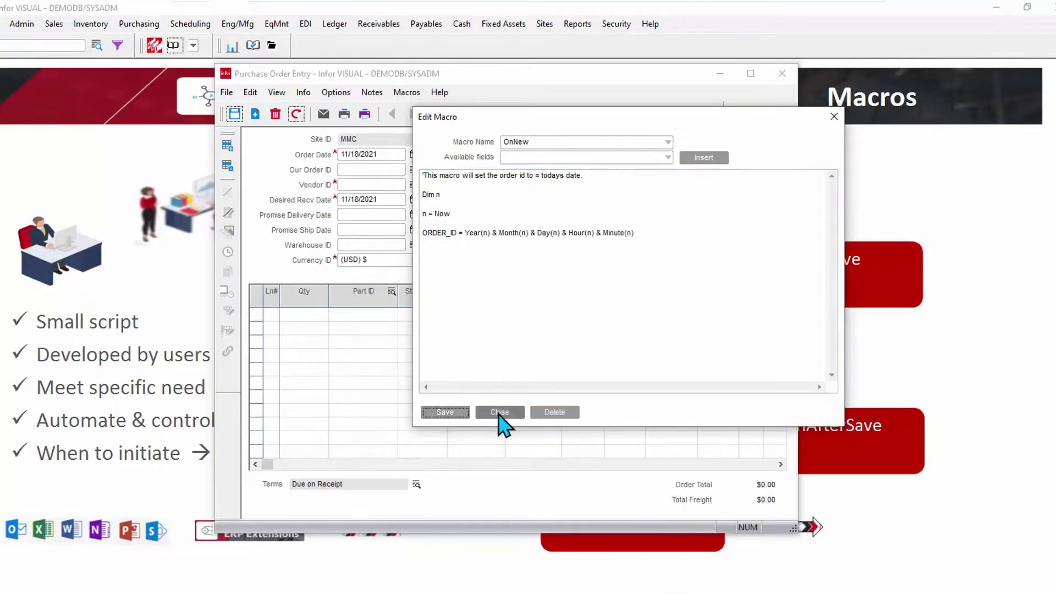
Step: Close the macro editor and start a new PO whose Our Order ID auto-fills from date-time
{"action": "left_click", "coordinate": [500, 413]}
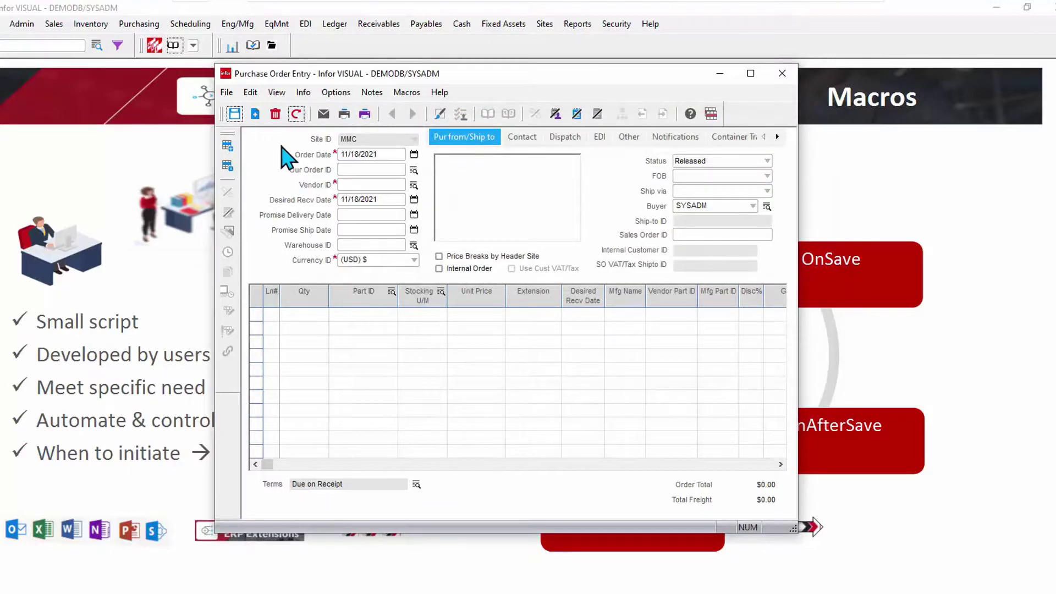
{"action": "left_click", "coordinate": [256, 114]}
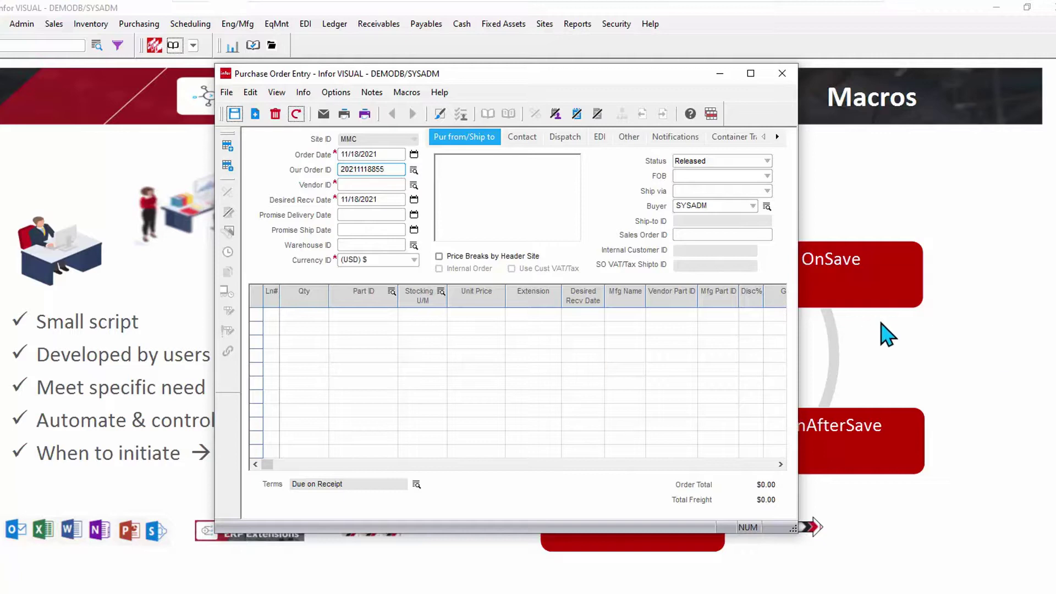
Step: Close the Purchase Order Entry window to reveal the Macros slide
{"action": "left_click", "coordinate": [969, 379]}
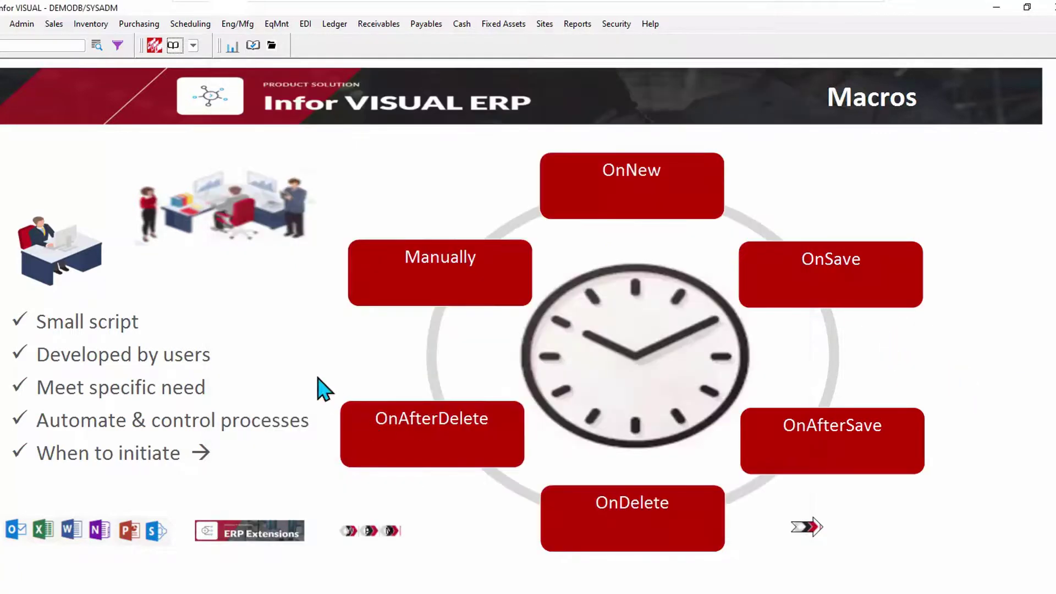